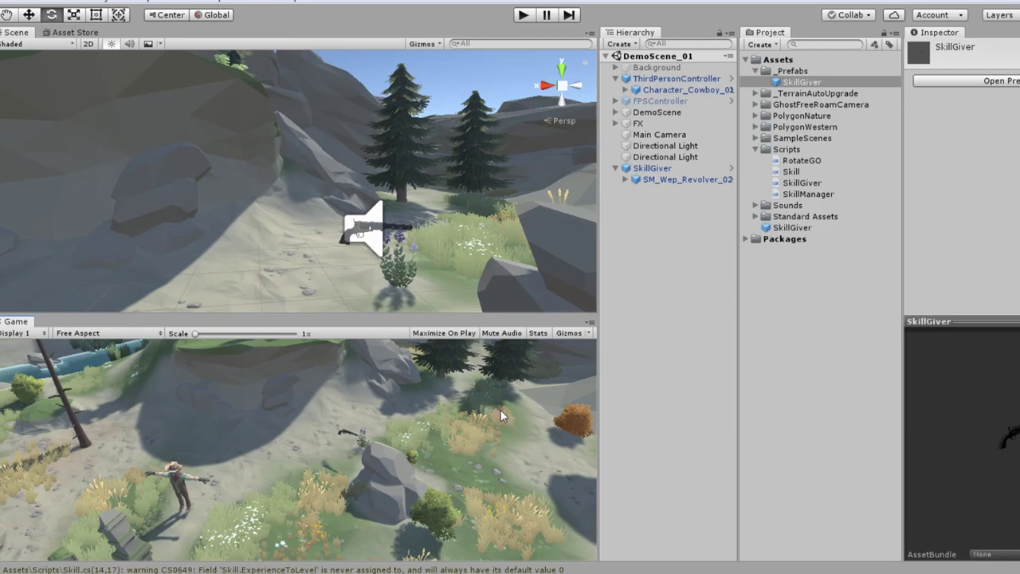
Step: Select ThirdPersonController to show its Skill Manager with an empty Skills list
{"action": "left_click", "coordinate": [686, 79]}
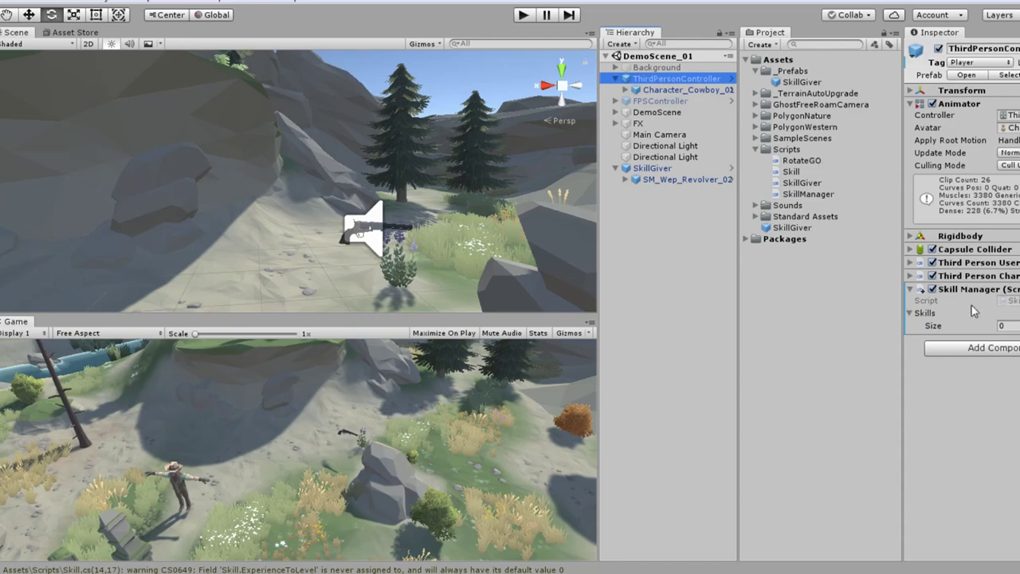
Step: Inspect the Character_Cowboy_01 child model, which has only an Animator, then focus the Game view
{"action": "left_click", "coordinate": [682, 90]}
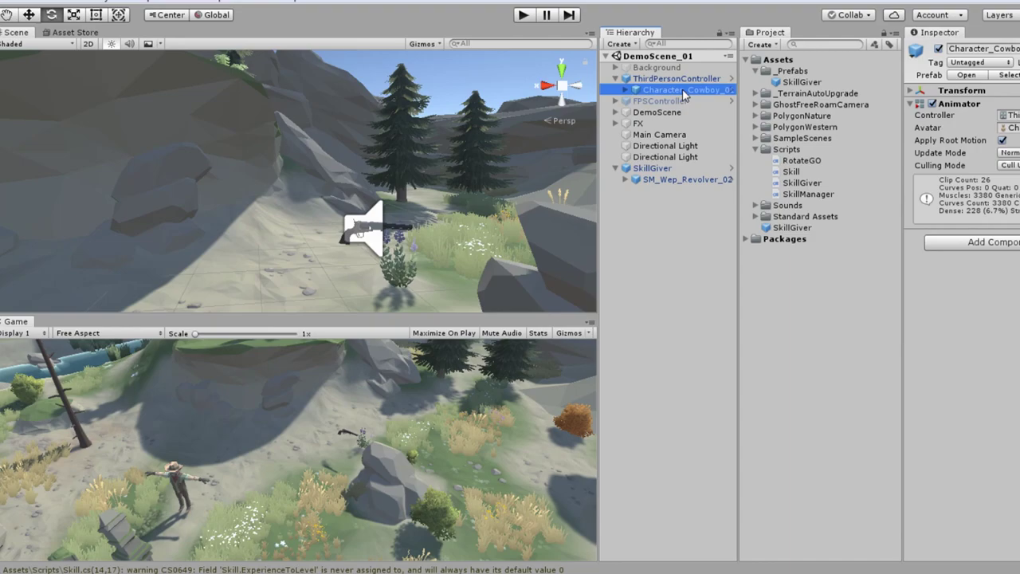
{"action": "left_click", "coordinate": [238, 496]}
Step: Select SkillGiver, briefly show its cube mesh, and check its Box Collider is a trigger
{"action": "left_click", "coordinate": [681, 168]}
{"action": "left_click", "coordinate": [932, 117]}
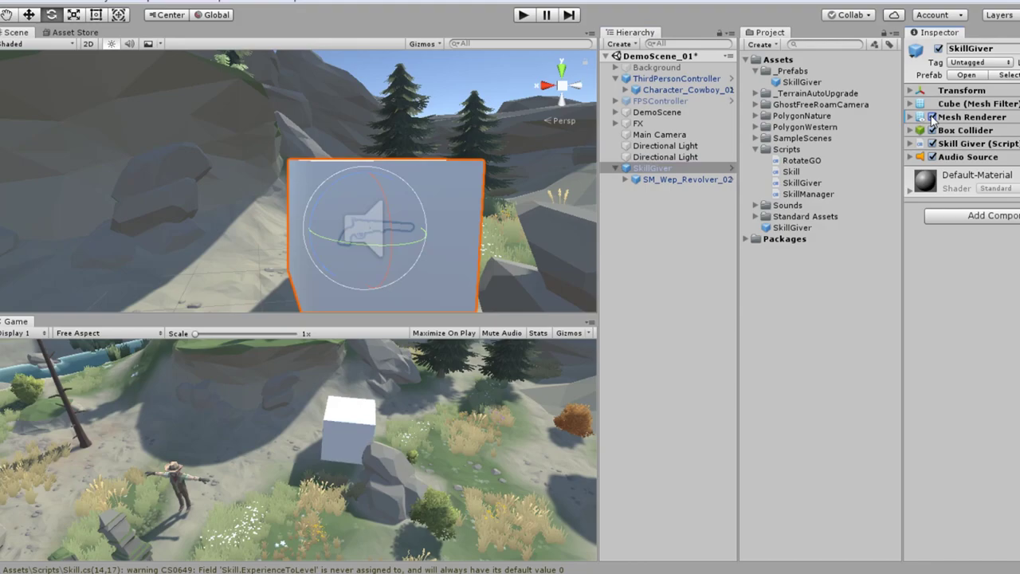
{"action": "left_click", "coordinate": [931, 117]}
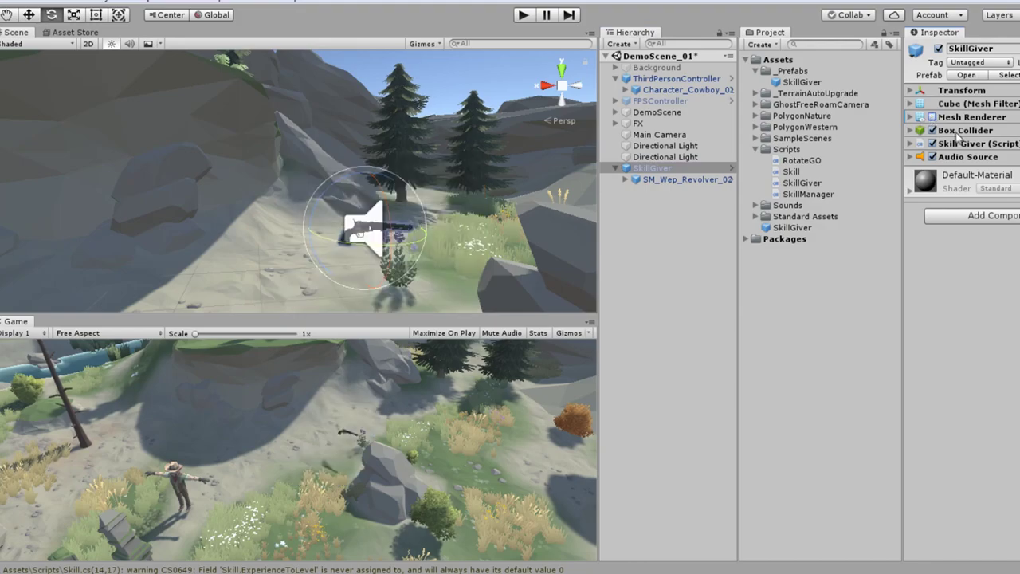
{"action": "left_click", "coordinate": [963, 130]}
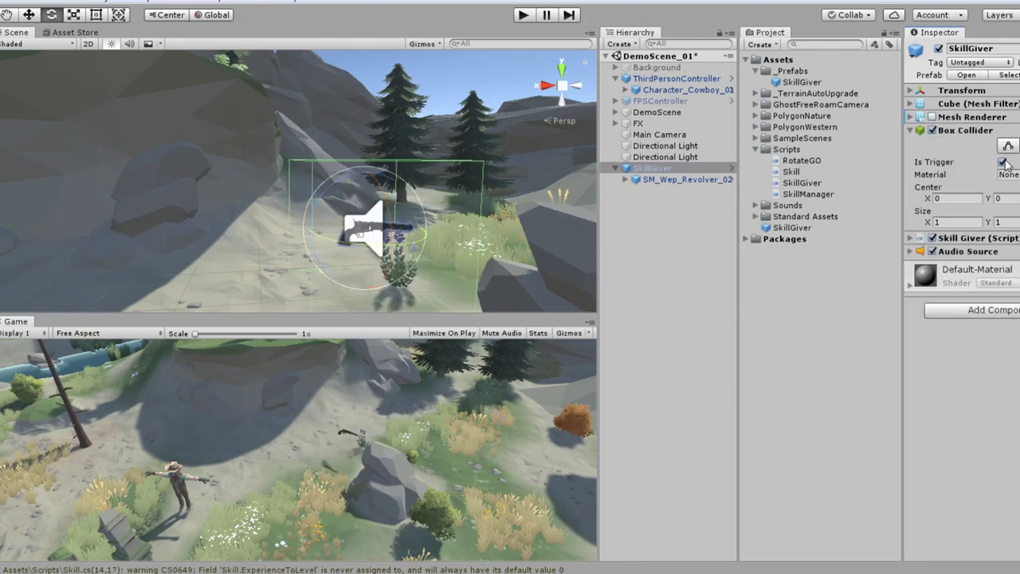
{"action": "left_click", "coordinate": [996, 130]}
Step: Review the Skill Giver and Audio Source fields, then inspect SM_Wep_Revolver_02's Rotate GO script and enter Play mode
{"action": "left_click", "coordinate": [985, 145]}
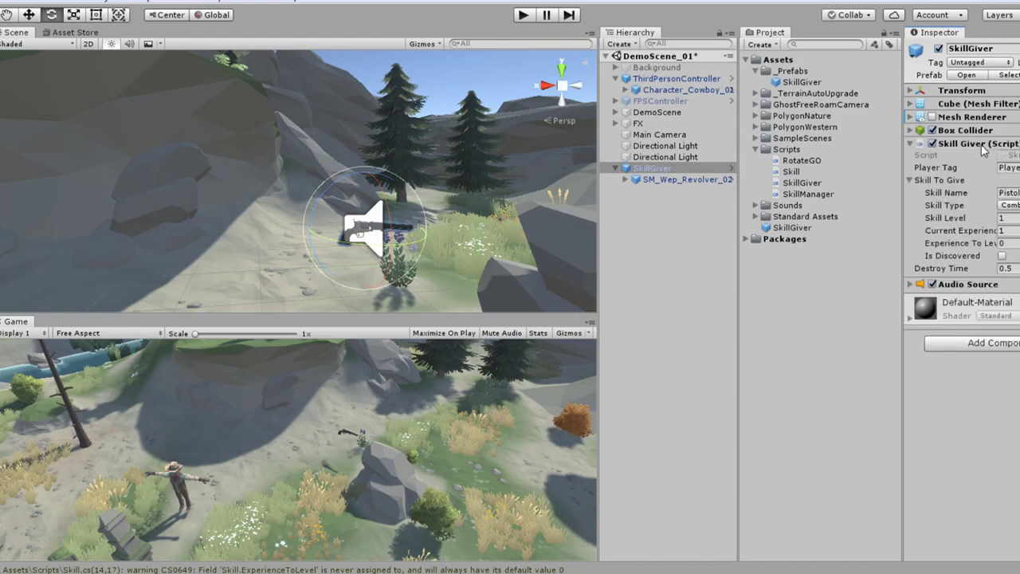
{"action": "left_click", "coordinate": [985, 146]}
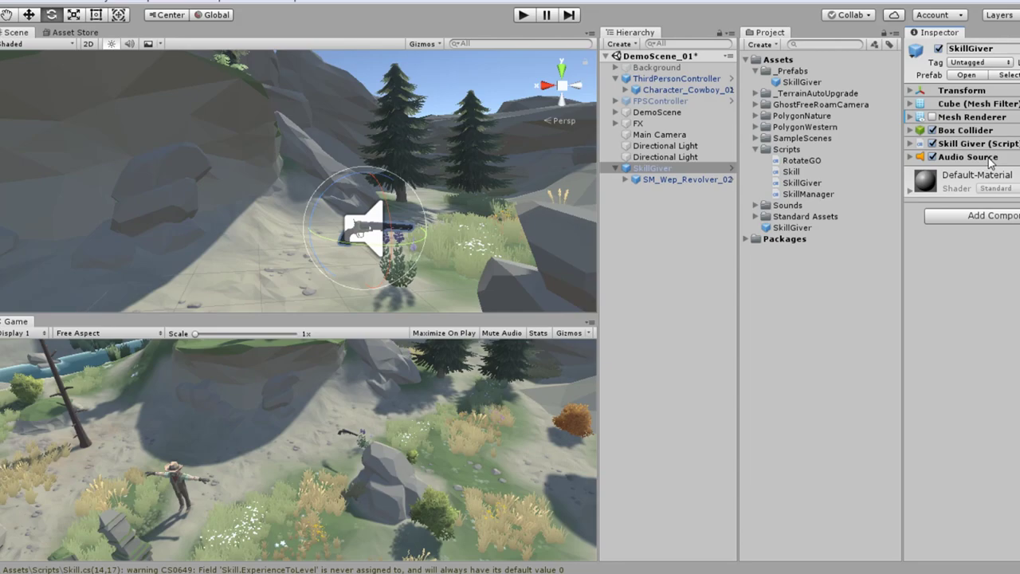
{"action": "left_click", "coordinate": [992, 160]}
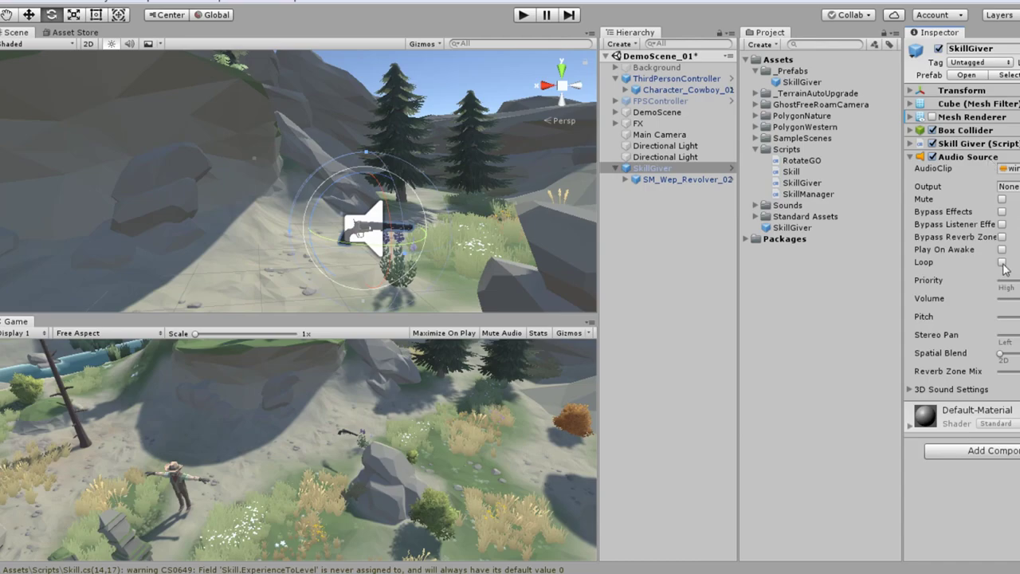
{"action": "left_click", "coordinate": [981, 157]}
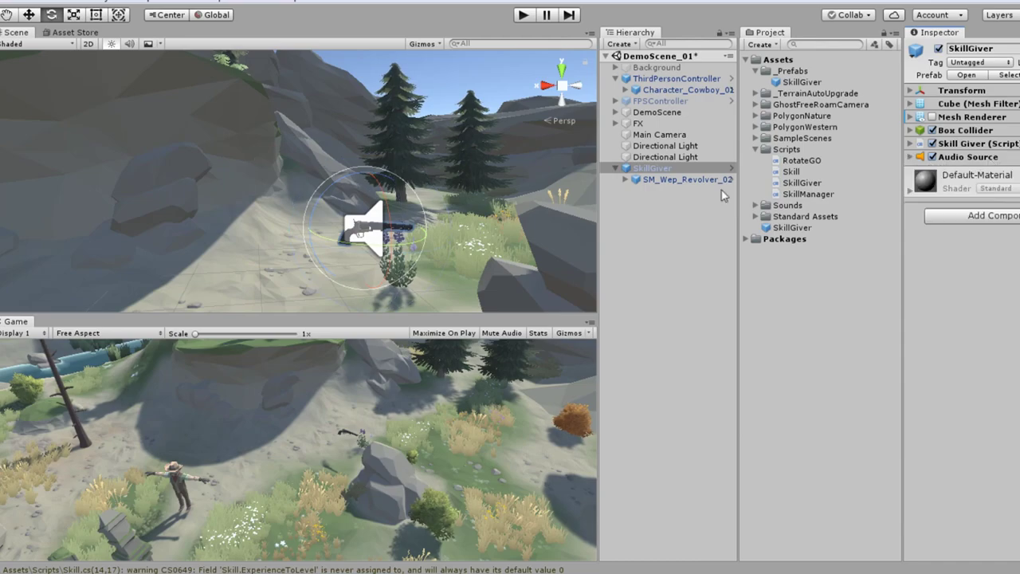
{"action": "left_click", "coordinate": [712, 180]}
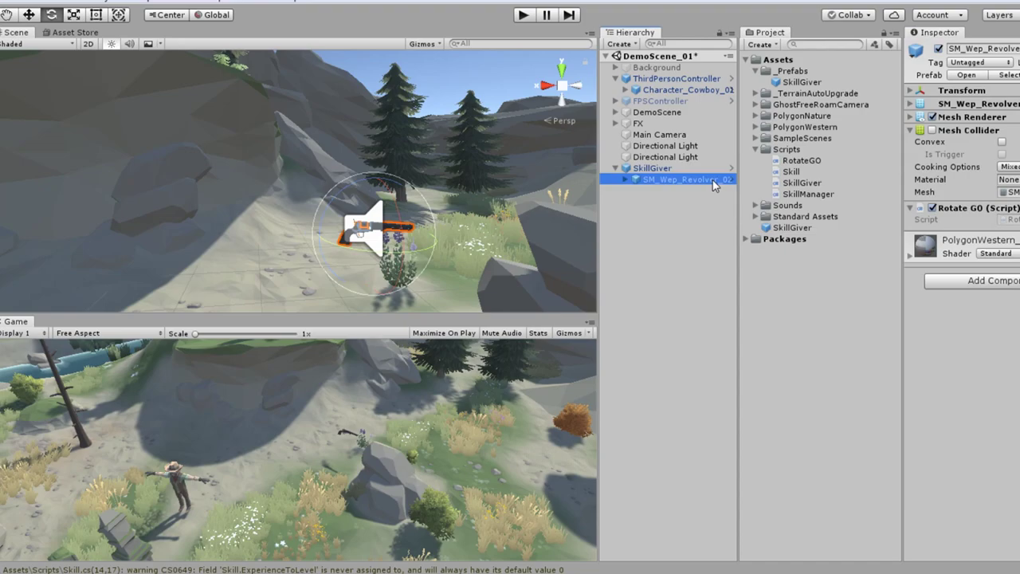
{"action": "left_click", "coordinate": [522, 14]}
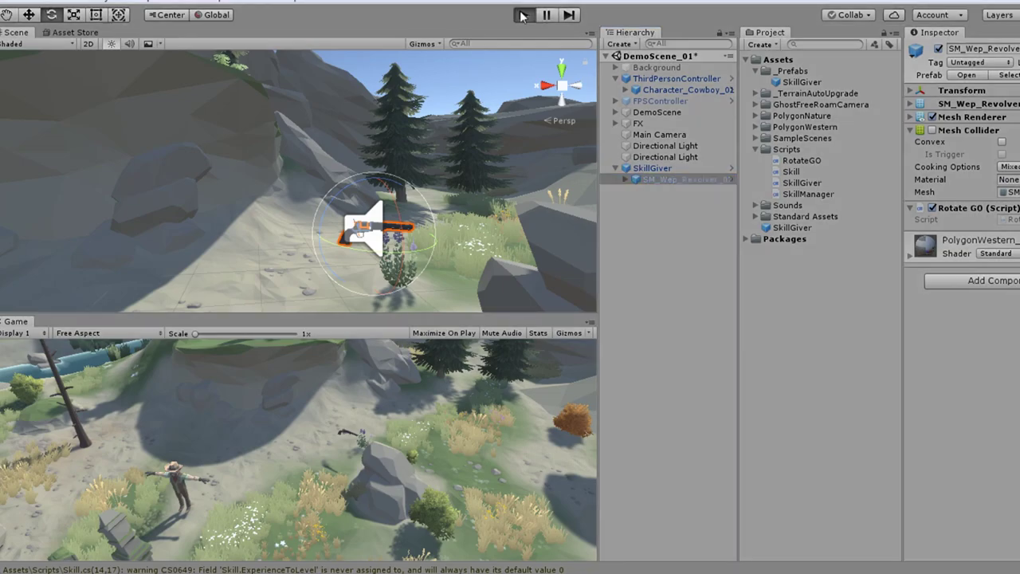
Step: Walk the character into the revolver pickup so the Skill Manager gains Pistol Use, level 1
{"action": "key", "text": "d"}
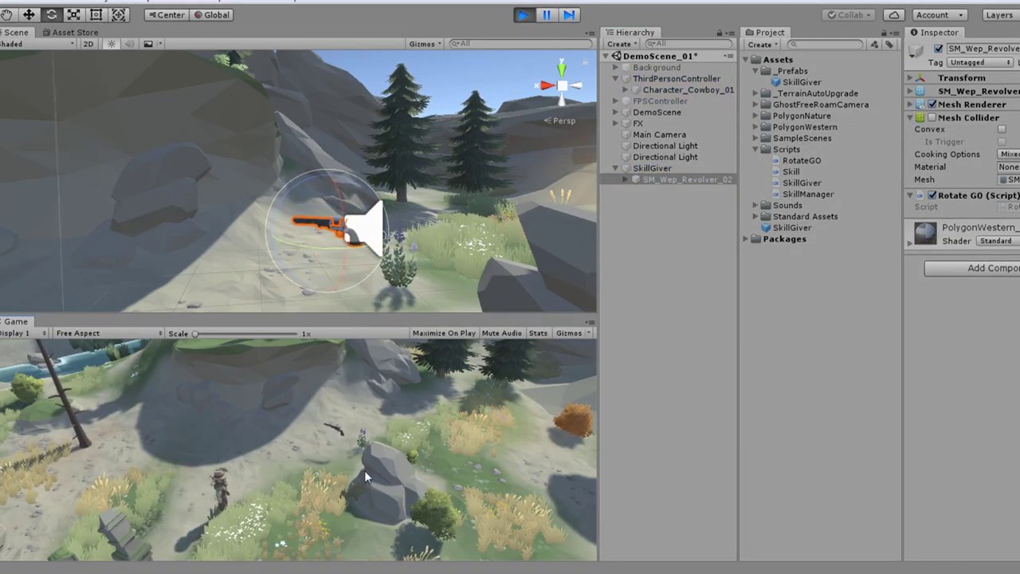
{"action": "left_click", "coordinate": [647, 90]}
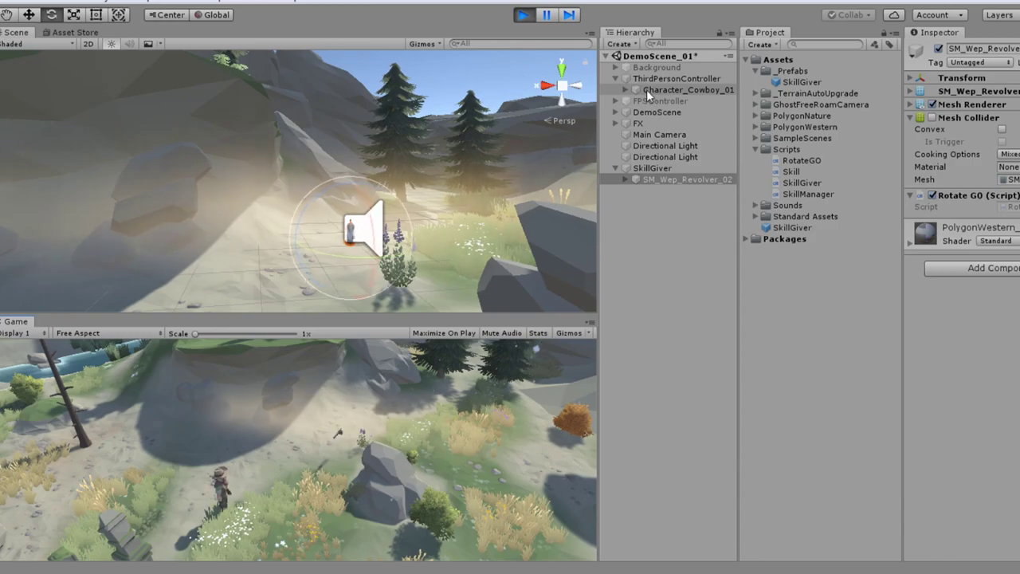
{"action": "left_click", "coordinate": [650, 79]}
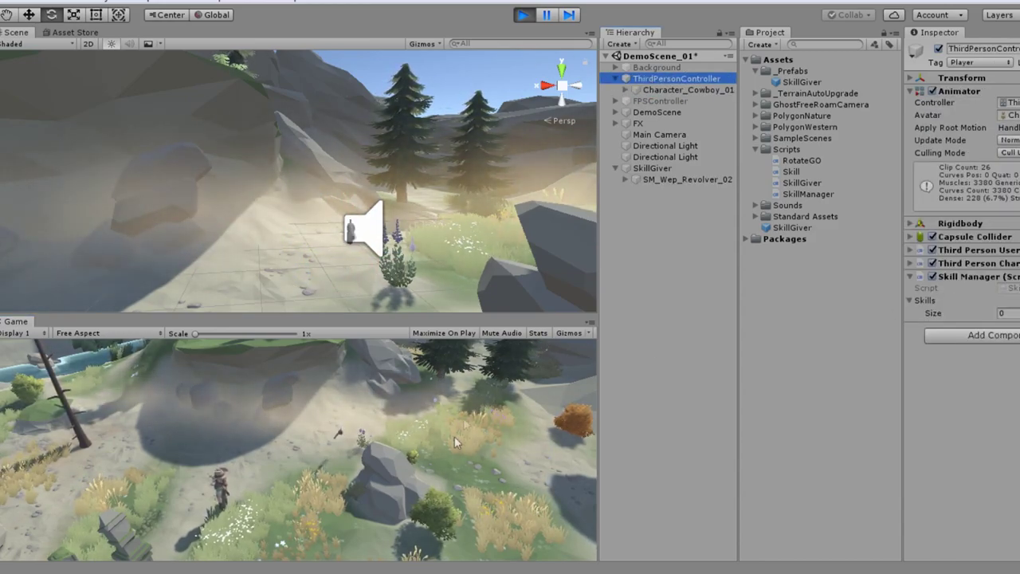
{"action": "left_click", "coordinate": [443, 471]}
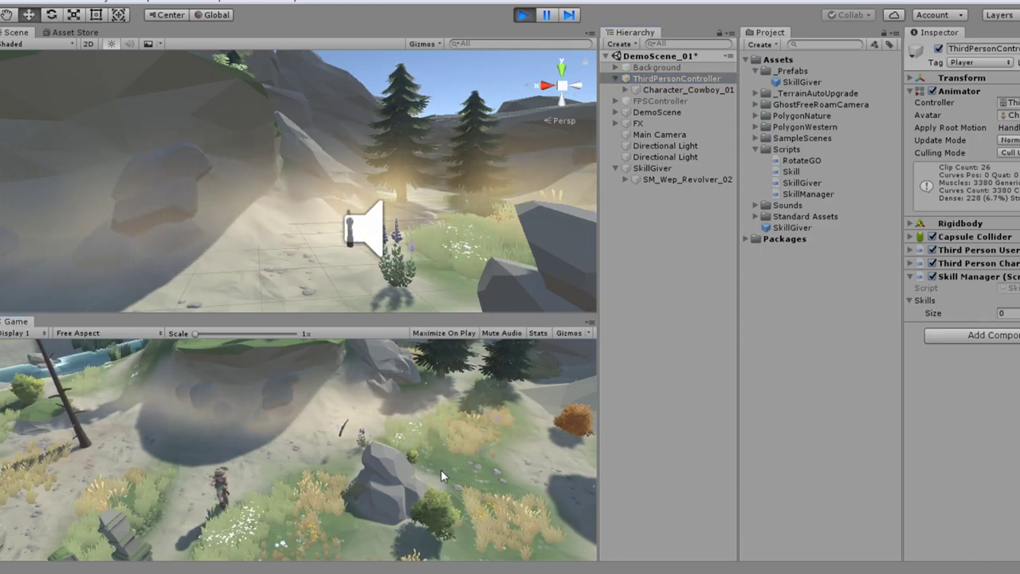
{"action": "key", "text": "w"}
{"action": "key", "text": "w"}
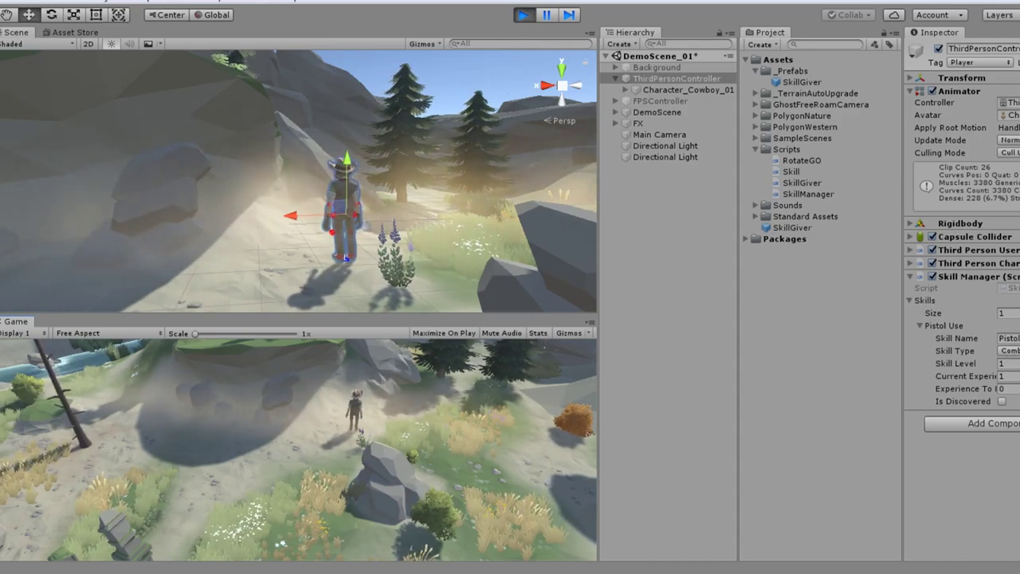
Step: Exit Play mode and inspect the SkillGiver's Combat skill type and Audio Source settings
{"action": "key", "text": "ctrl+p"}
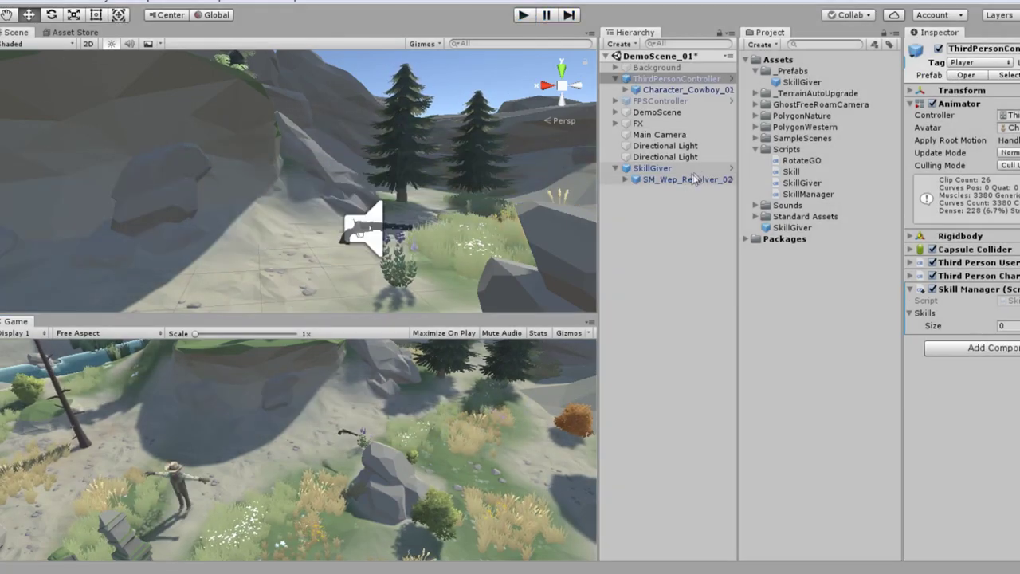
{"action": "left_click", "coordinate": [681, 171]}
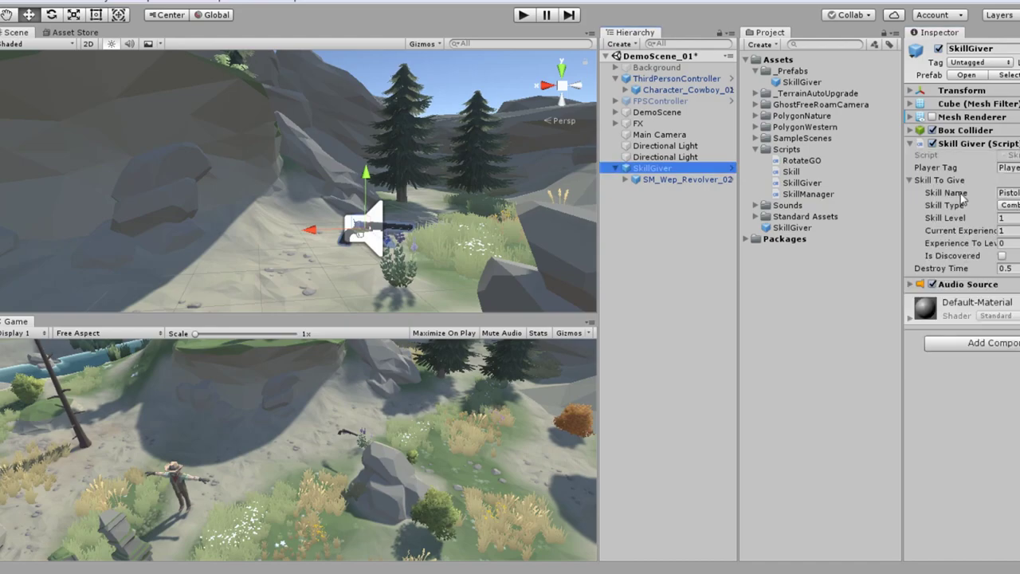
{"action": "left_click", "coordinate": [1008, 205]}
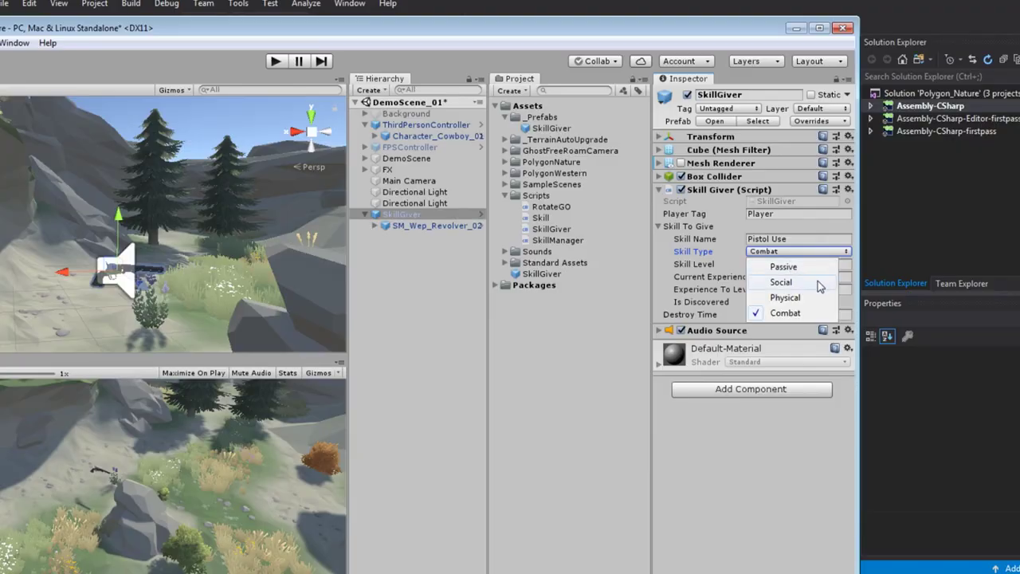
{"action": "left_click", "coordinate": [817, 312]}
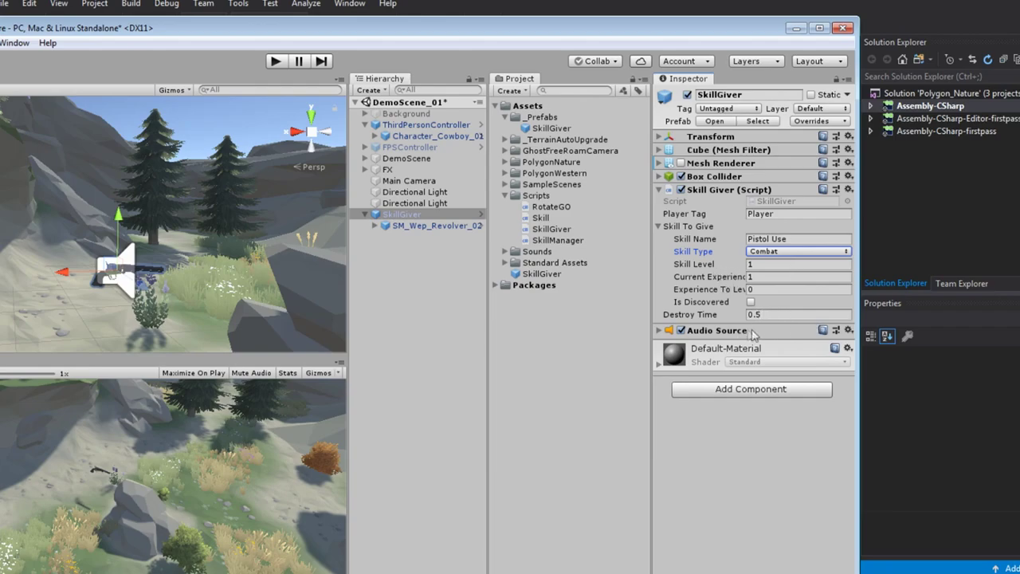
{"action": "left_click", "coordinate": [756, 329]}
{"action": "scroll", "coordinate": [789, 379], "scroll_direction": "down", "scroll_amount": 1}
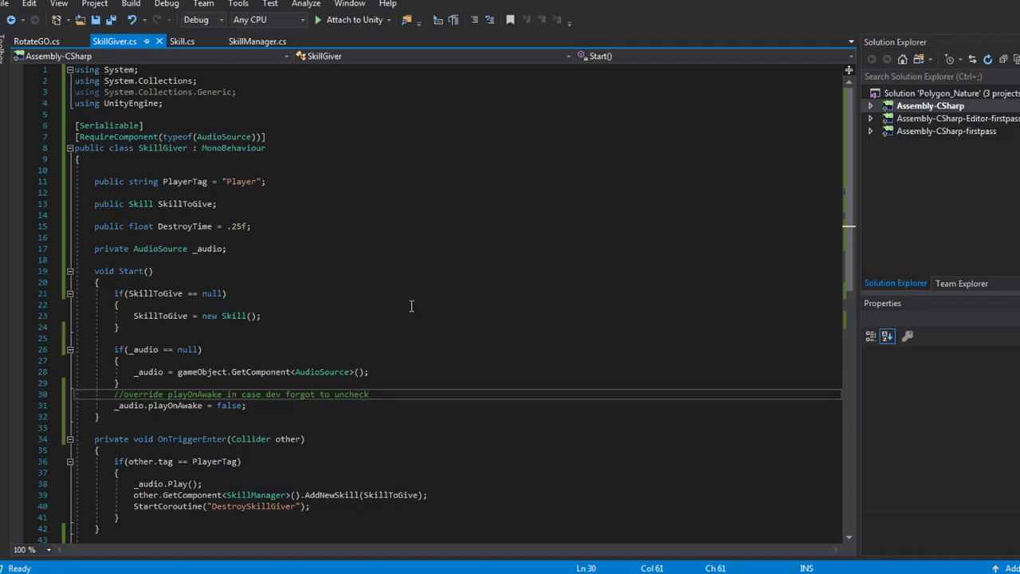
{"action": "scroll", "coordinate": [193, 283], "scroll_direction": "down", "scroll_amount": 1}
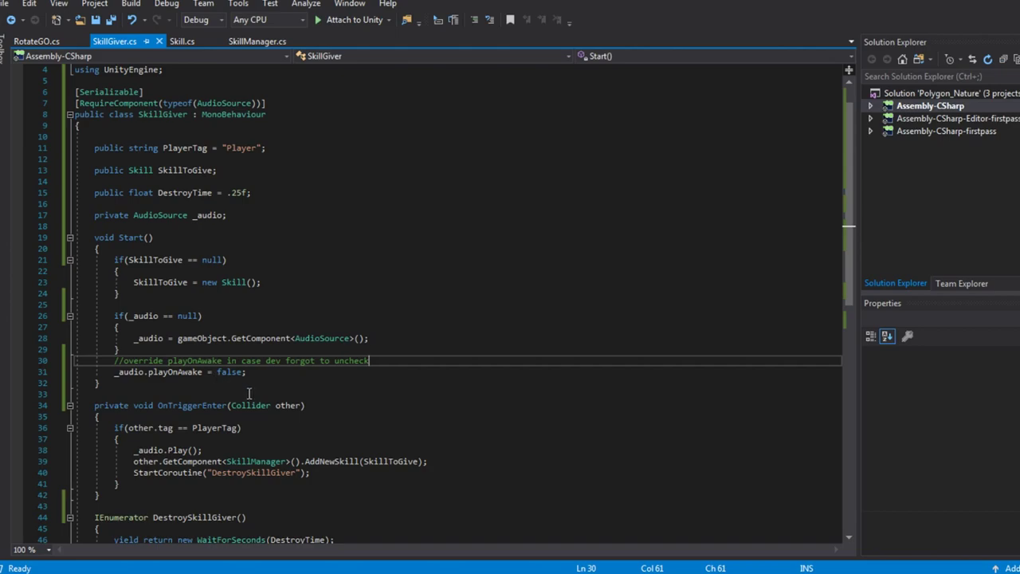
{"action": "scroll", "coordinate": [249, 394], "scroll_direction": "down", "scroll_amount": 3}
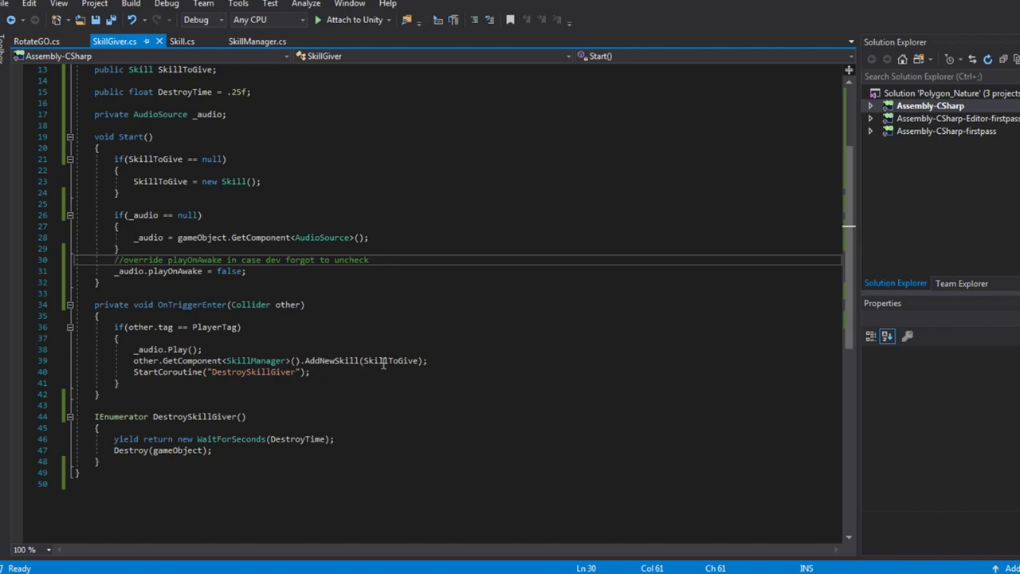
{"action": "scroll", "coordinate": [383, 364], "scroll_direction": "up", "scroll_amount": 2}
{"action": "scroll", "coordinate": [526, 347], "scroll_direction": "down", "scroll_amount": 1}
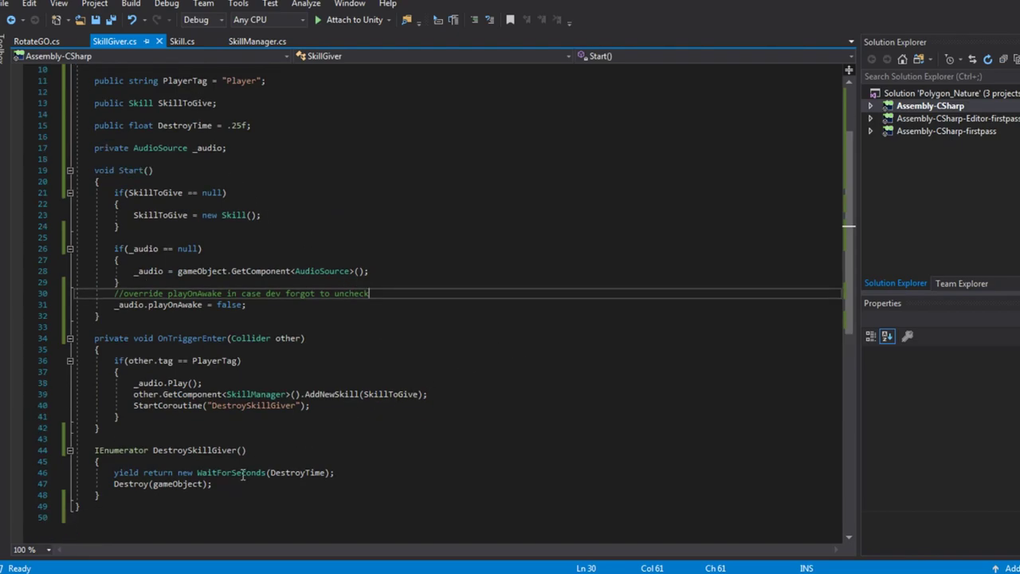
{"action": "left_click", "coordinate": [296, 472]}
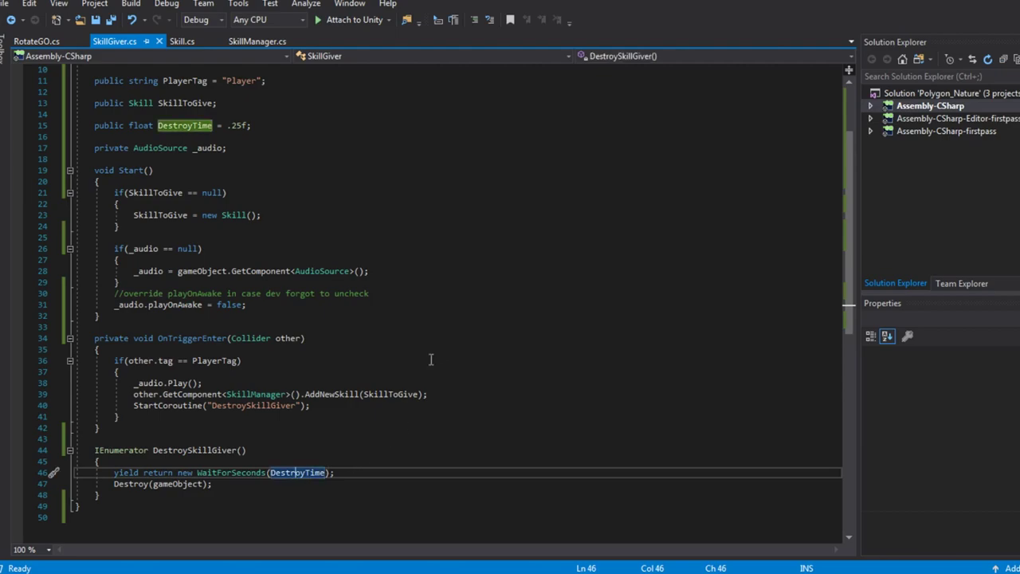
{"action": "key", "text": "alt+Tab"}
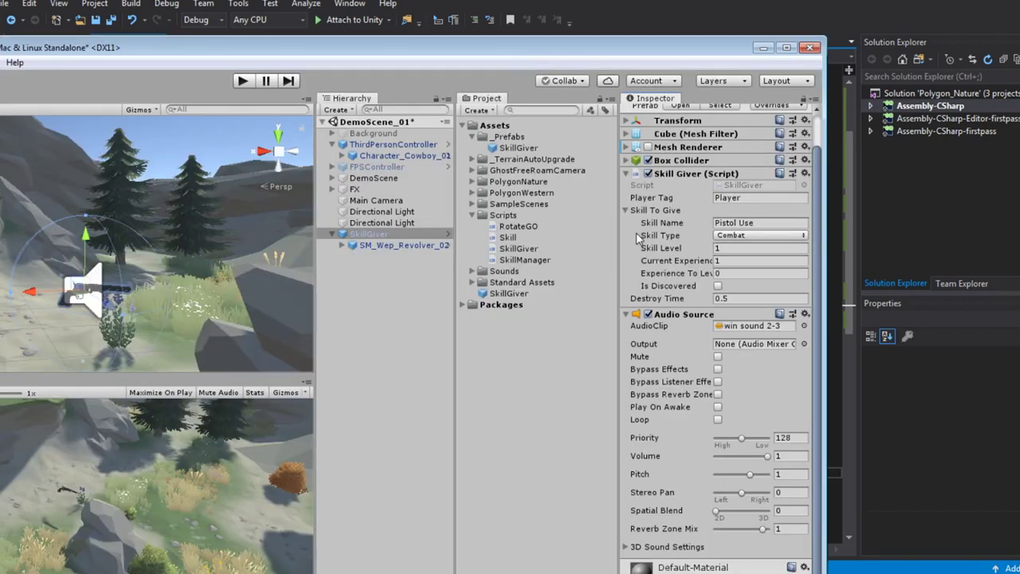
Step: Maximize the editor, delete SkillGiver, and frame the ThirdPersonController with zero skills
{"action": "left_click_drag", "start_coordinate": [625, 244], "coordinate": [573, 248]}
{"action": "double_click", "coordinate": [421, 42]}
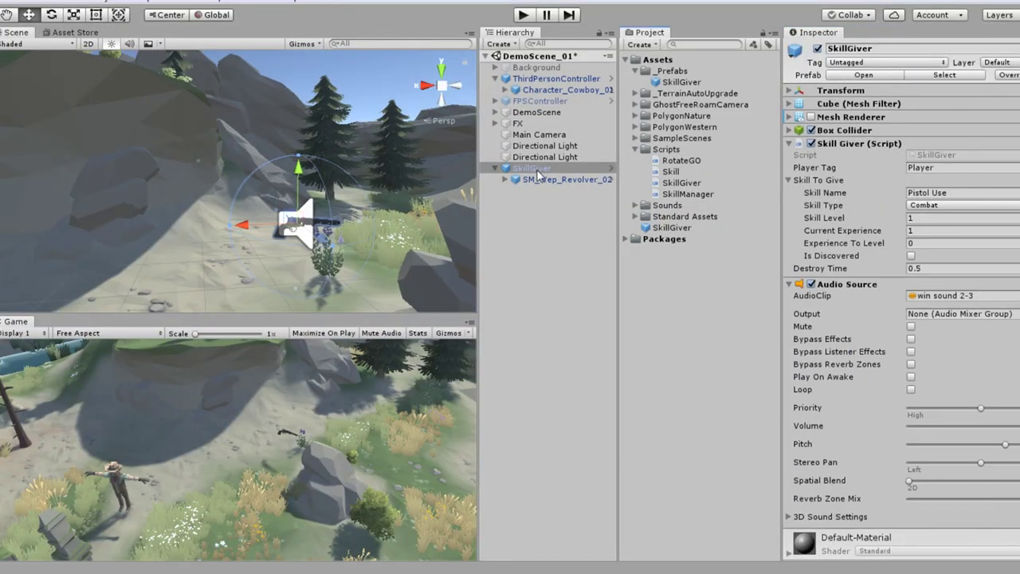
{"action": "left_click", "coordinate": [538, 174]}
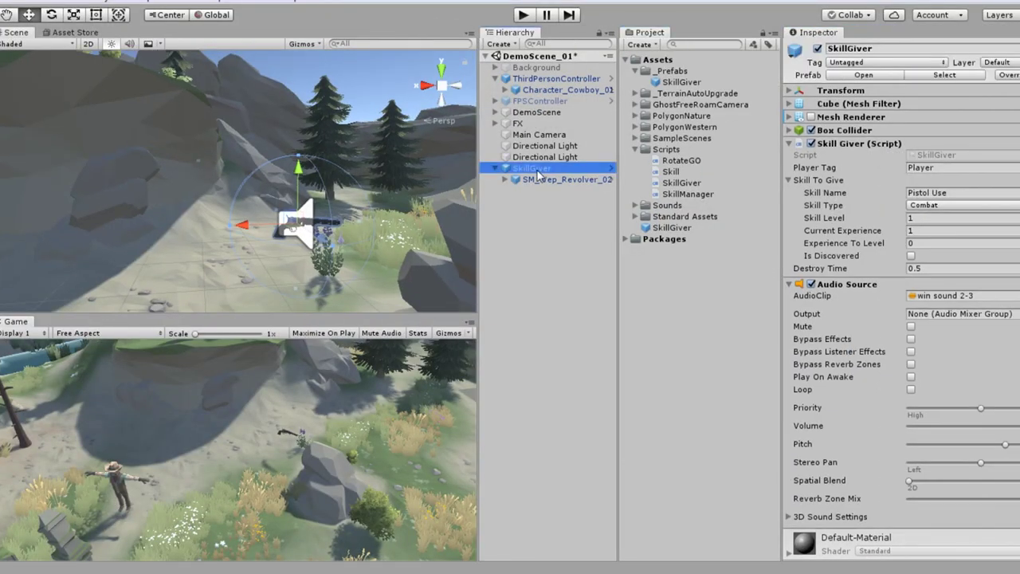
{"action": "key", "text": "Delete"}
{"action": "left_click", "coordinate": [510, 78]}
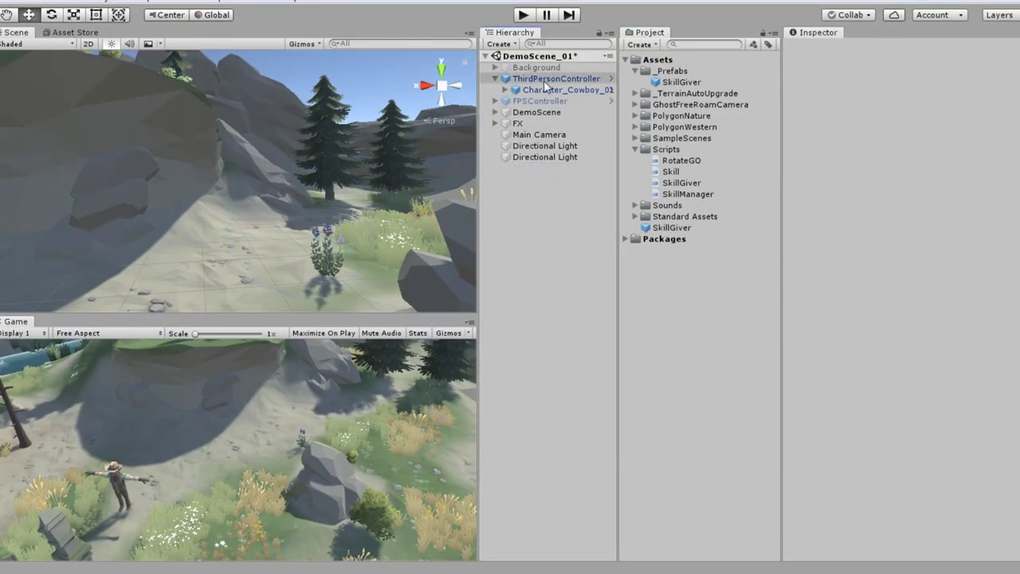
{"action": "double_click", "coordinate": [554, 78]}
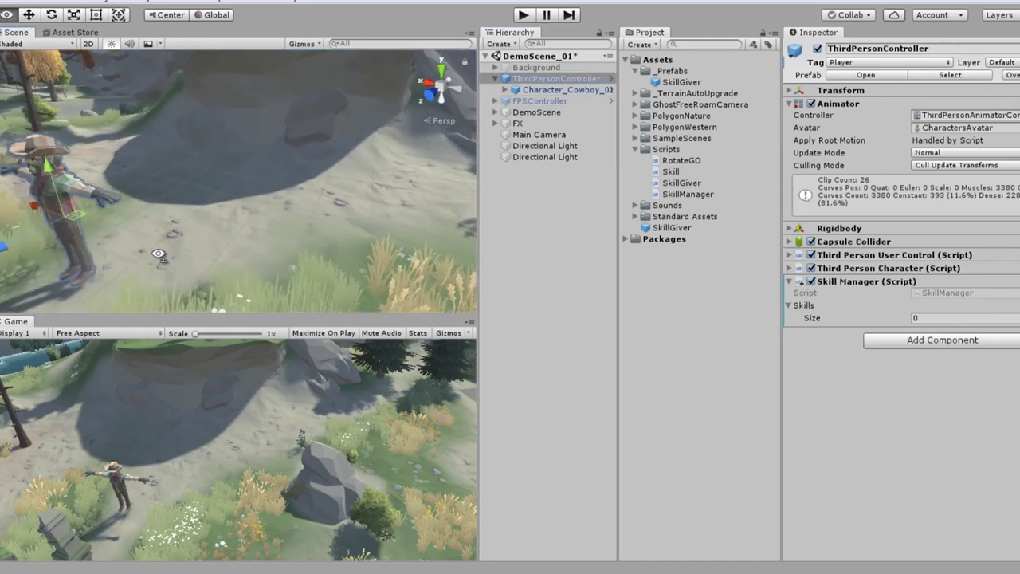
Step: Replace the old character with a ThirdPersonController prefab on the path and attach SkillManager to it
{"action": "left_click", "coordinate": [584, 80]}
{"action": "key", "text": "Delete"}
{"action": "left_click", "coordinate": [635, 171]}
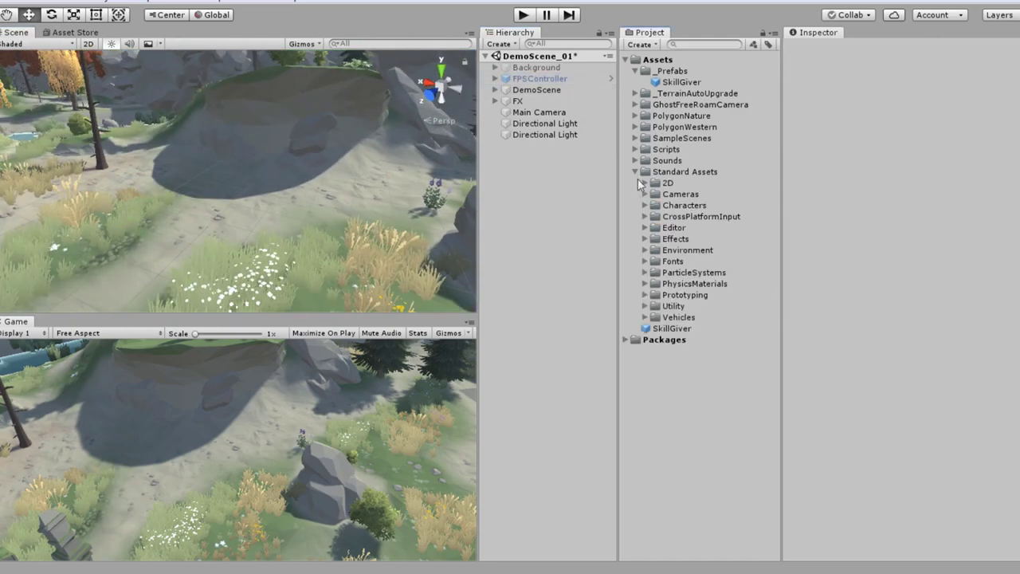
{"action": "left_click", "coordinate": [644, 205]}
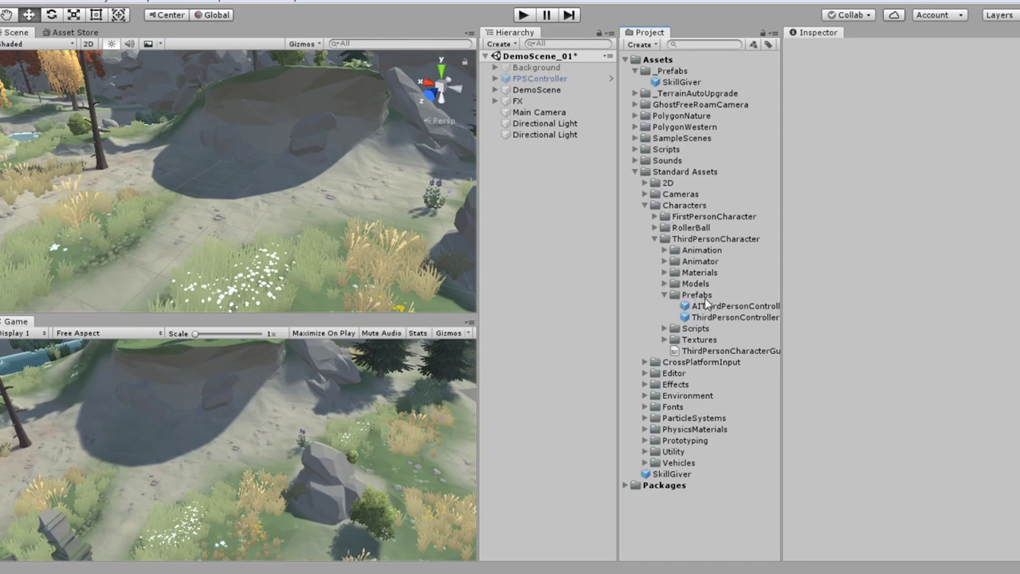
{"action": "left_click_drag", "start_coordinate": [731, 318], "coordinate": [267, 224]}
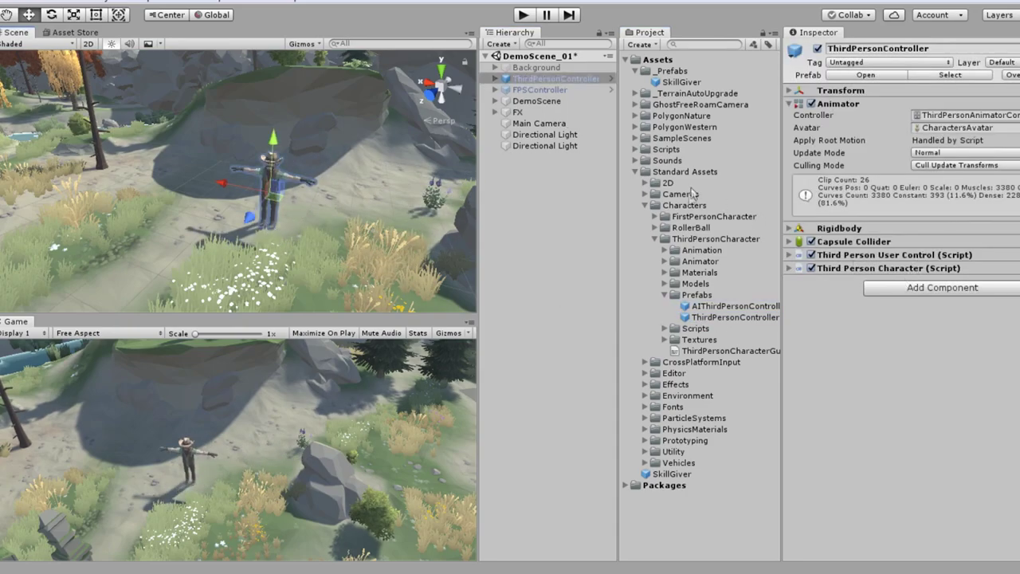
{"action": "left_click", "coordinate": [635, 149]}
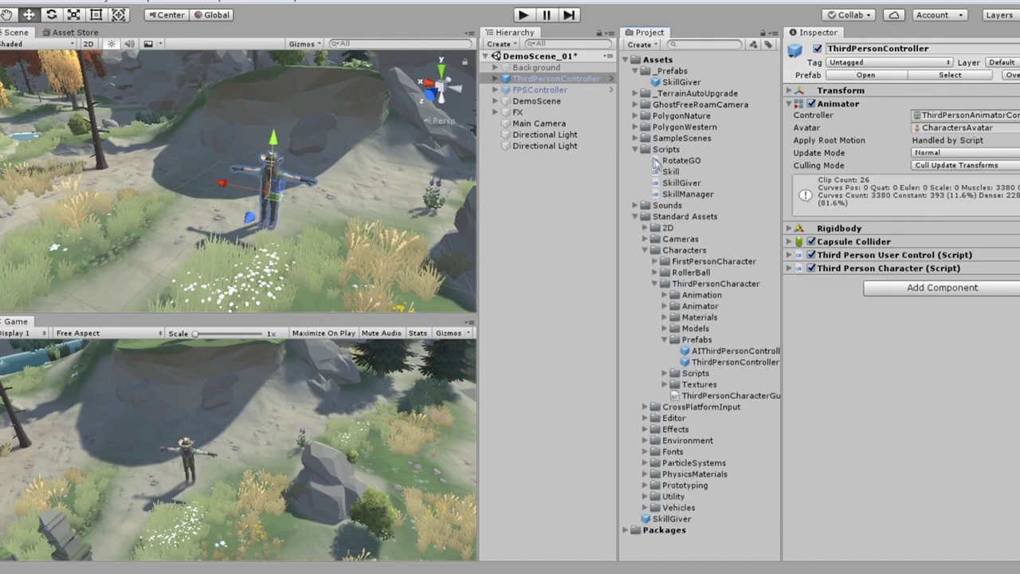
{"action": "left_click_drag", "start_coordinate": [687, 194], "coordinate": [894, 316]}
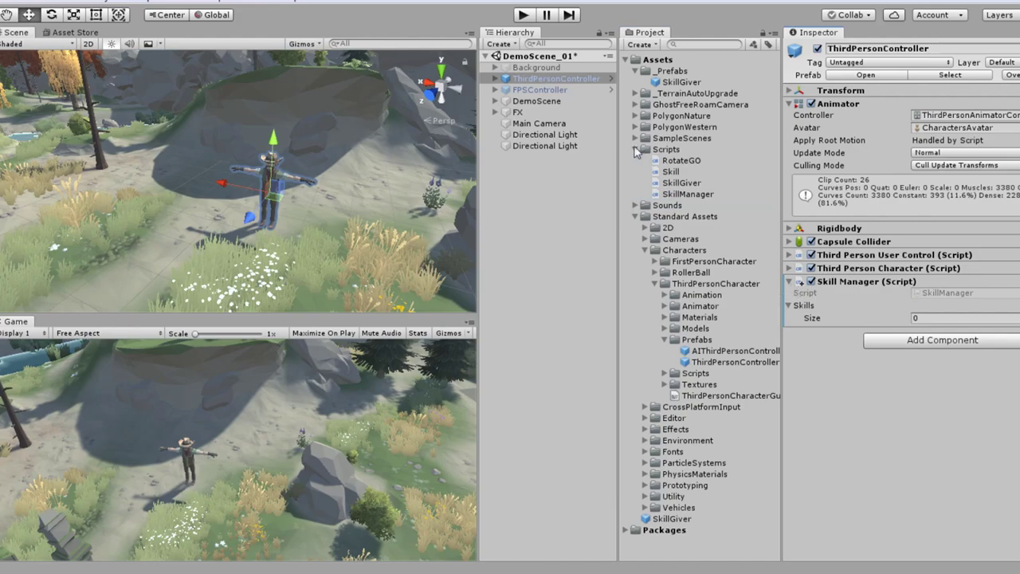
Step: Create a cube, scale it up beside the character, and attach the SkillGiver script to it
{"action": "left_click", "coordinate": [511, 45]}
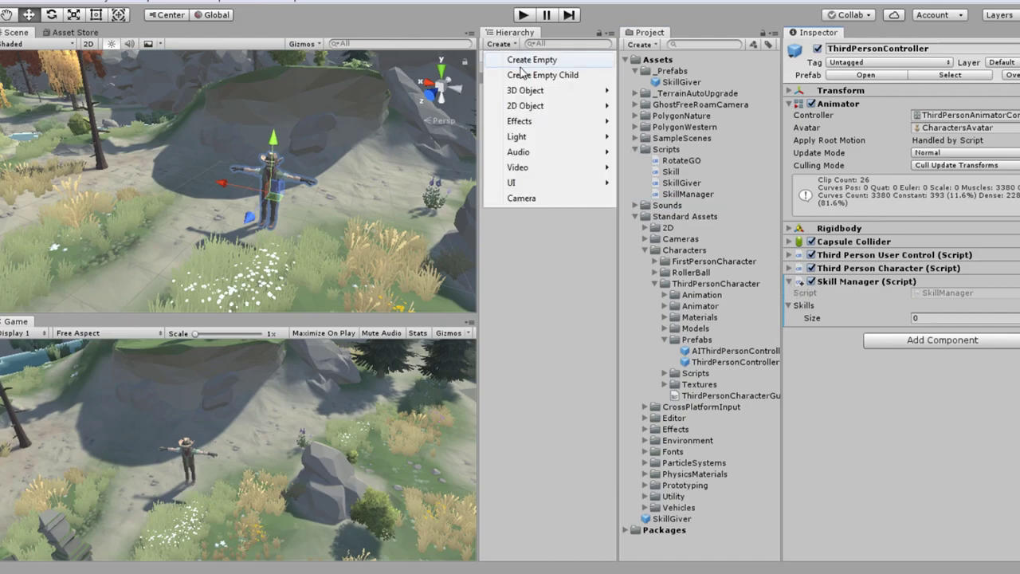
{"action": "mouse_move", "coordinate": [517, 91]}
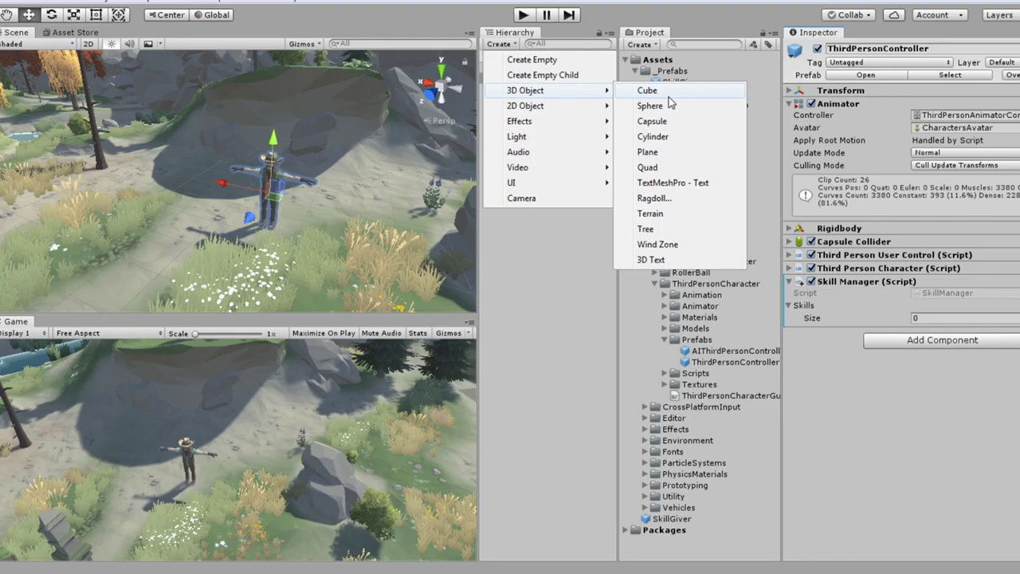
{"action": "left_click", "coordinate": [673, 91]}
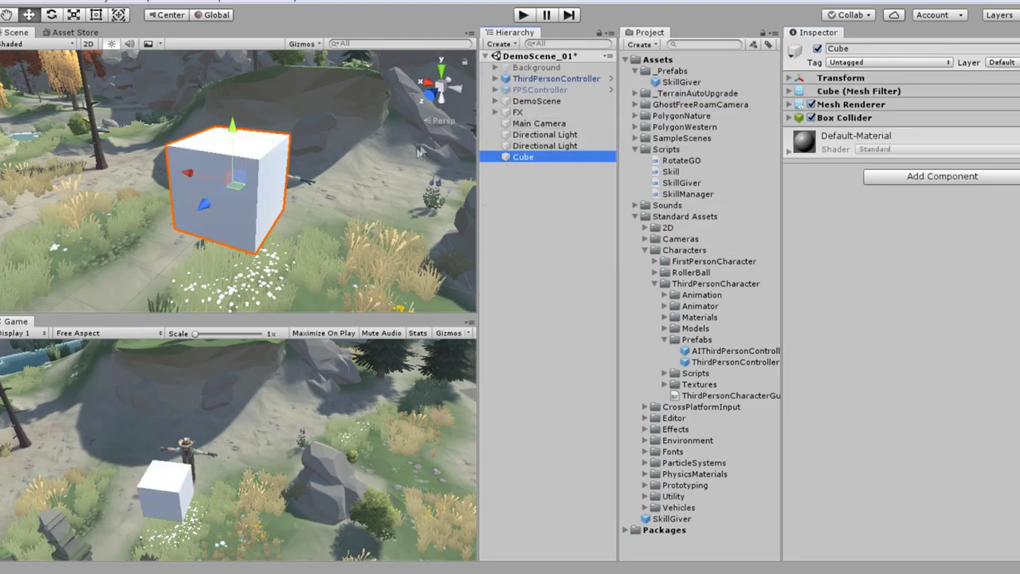
{"action": "right_click_drag", "start_coordinate": [239, 183], "coordinate": [558, 139]}
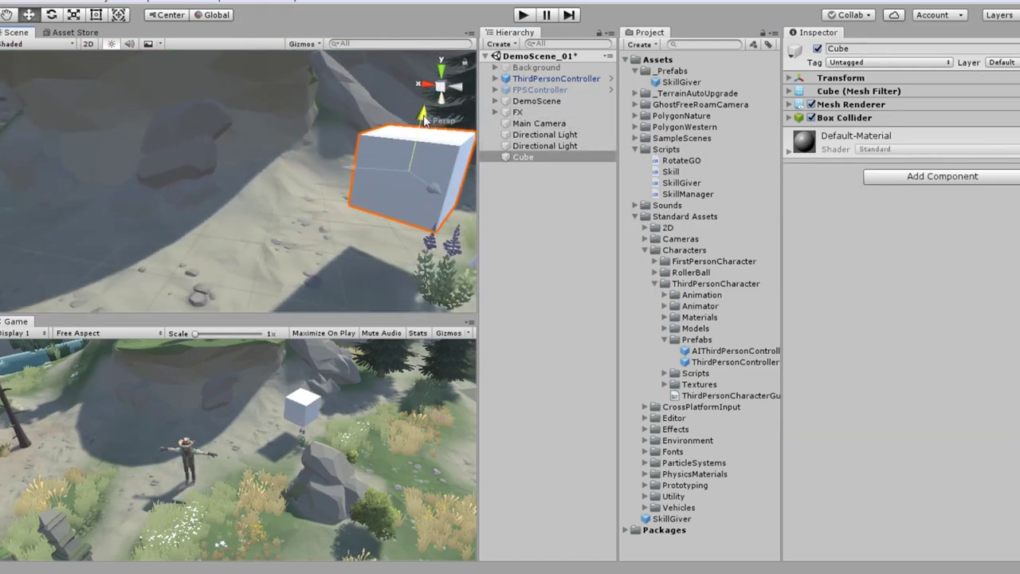
{"action": "key", "text": "r"}
{"action": "left_click_drag", "start_coordinate": [403, 196], "coordinate": [451, 229]}
{"action": "left_click_drag", "start_coordinate": [788, 140], "coordinate": [870, 203]}
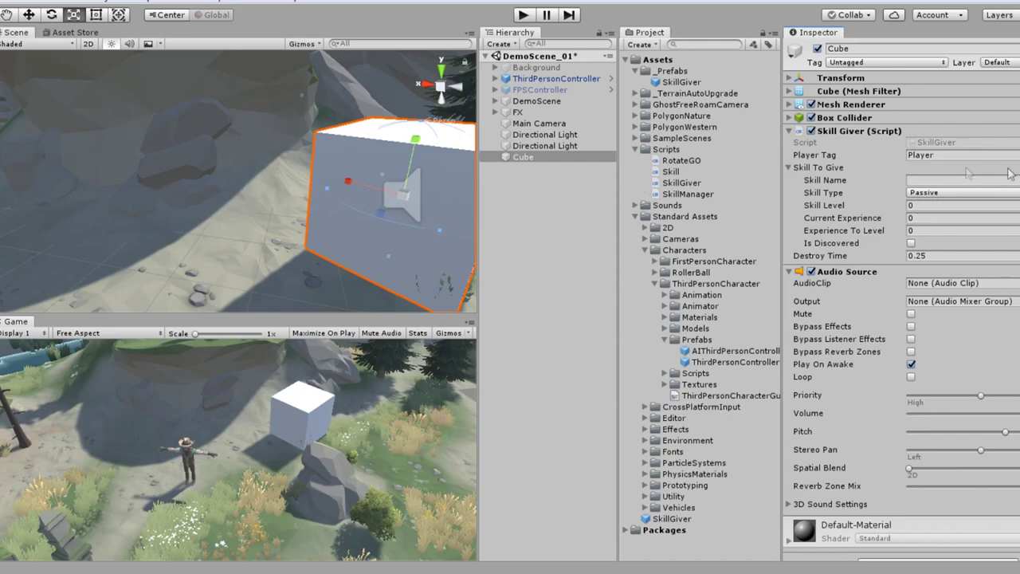
{"action": "left_click", "coordinate": [555, 80]}
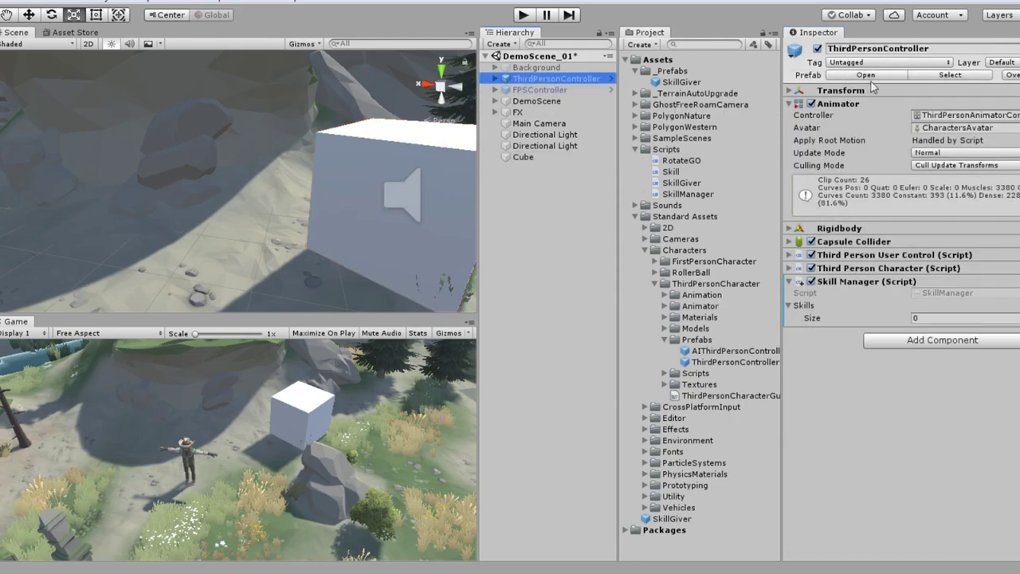
Step: Tag ThirdPersonController as Player and rename the cube to SkillGiver
{"action": "left_click", "coordinate": [880, 63]}
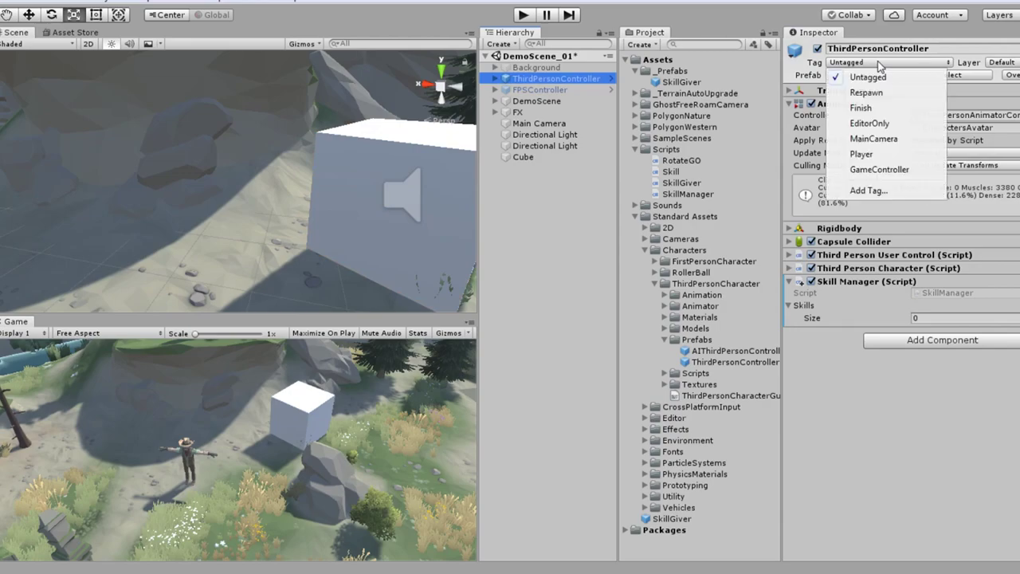
{"action": "left_click", "coordinate": [862, 153]}
{"action": "left_click", "coordinate": [520, 157]}
{"action": "key", "text": "F2"}
{"action": "type", "text": "S"}
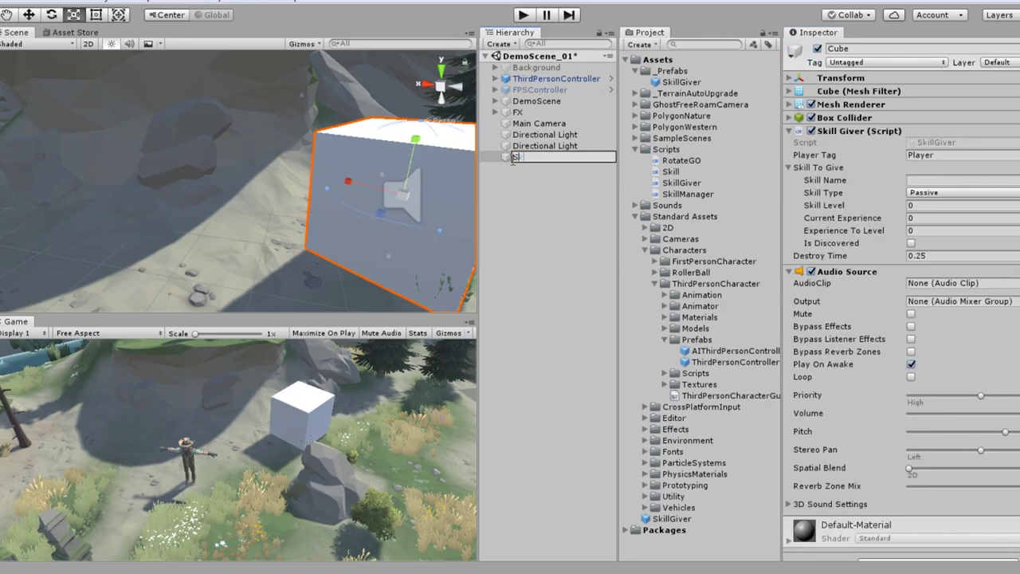
{"action": "type", "text": "killGiver"}
{"action": "key", "text": "Return"}
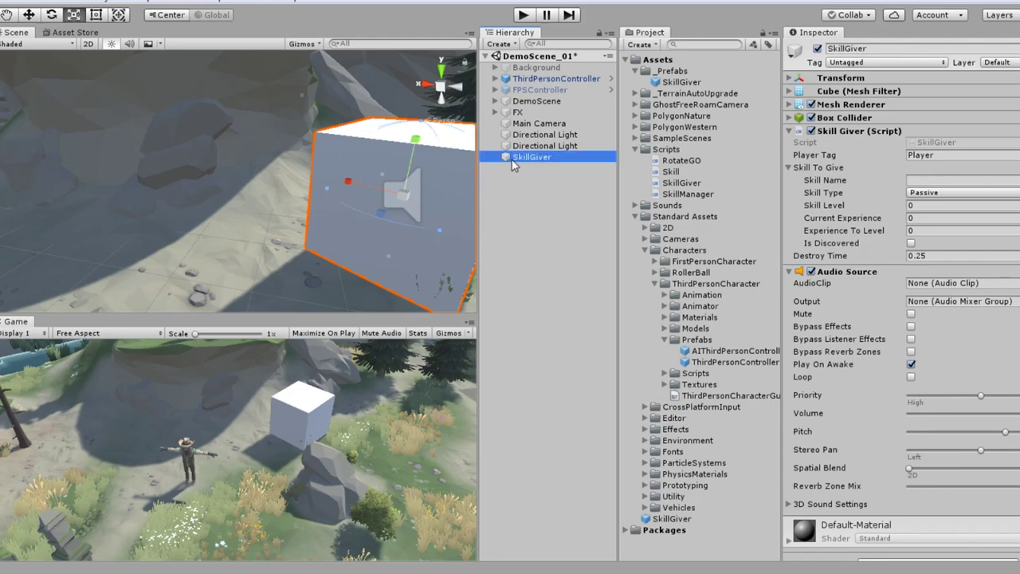
Step: Set the skill to Rifle Use, Combat type, level 1, experience 1, Destroy Time 0.5
{"action": "left_click", "coordinate": [921, 179]}
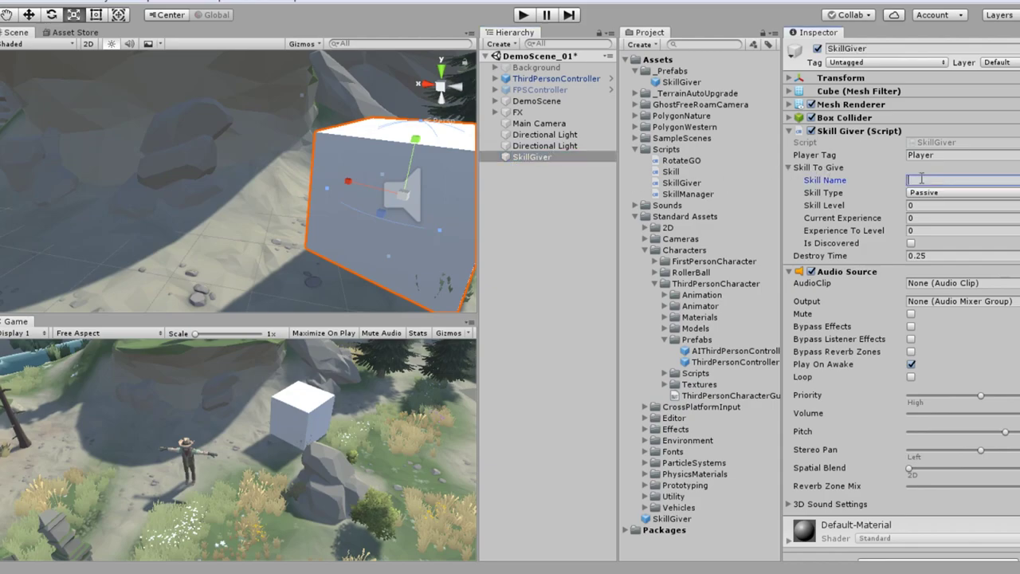
{"action": "type", "text": "Rifle Use"}
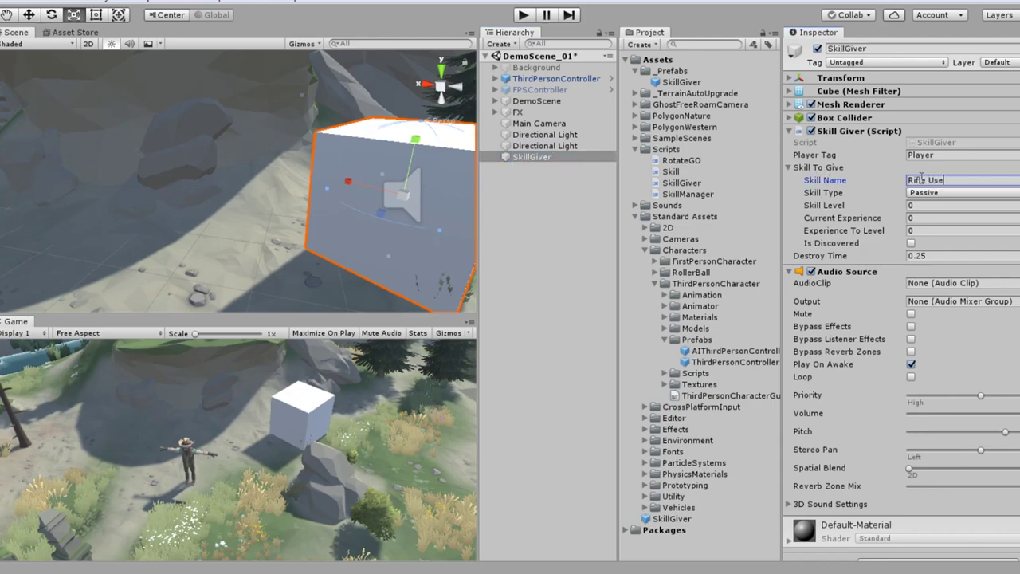
{"action": "left_click", "coordinate": [938, 194]}
{"action": "left_click", "coordinate": [942, 253]}
{"action": "left_click", "coordinate": [931, 205]}
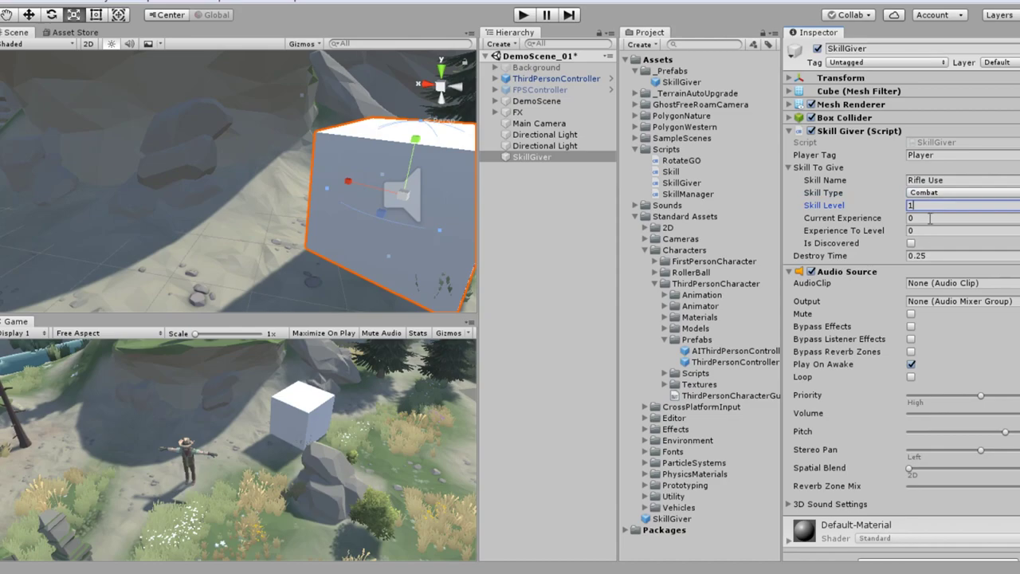
{"action": "left_click", "coordinate": [936, 218]}
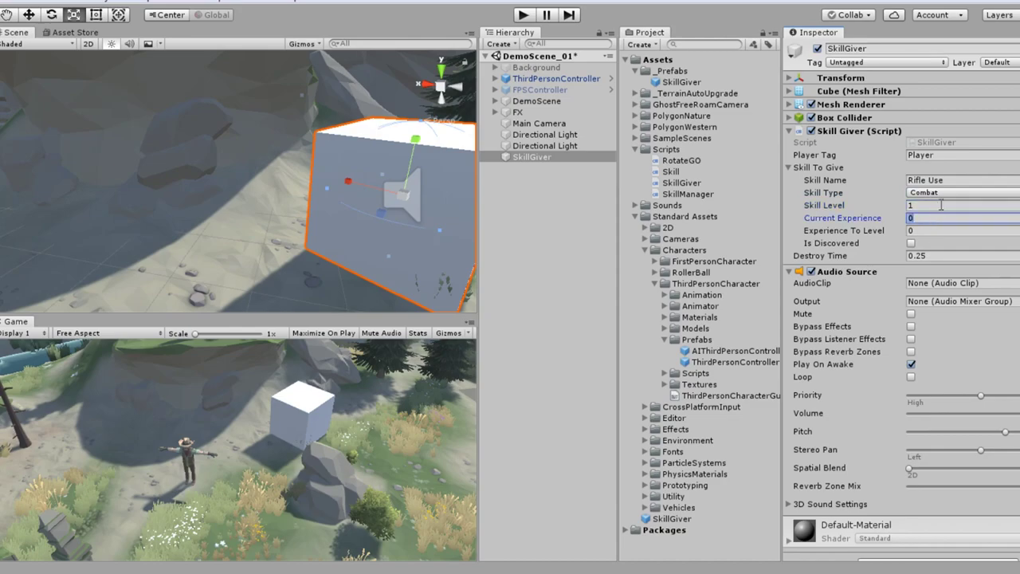
{"action": "left_click", "coordinate": [971, 256]}
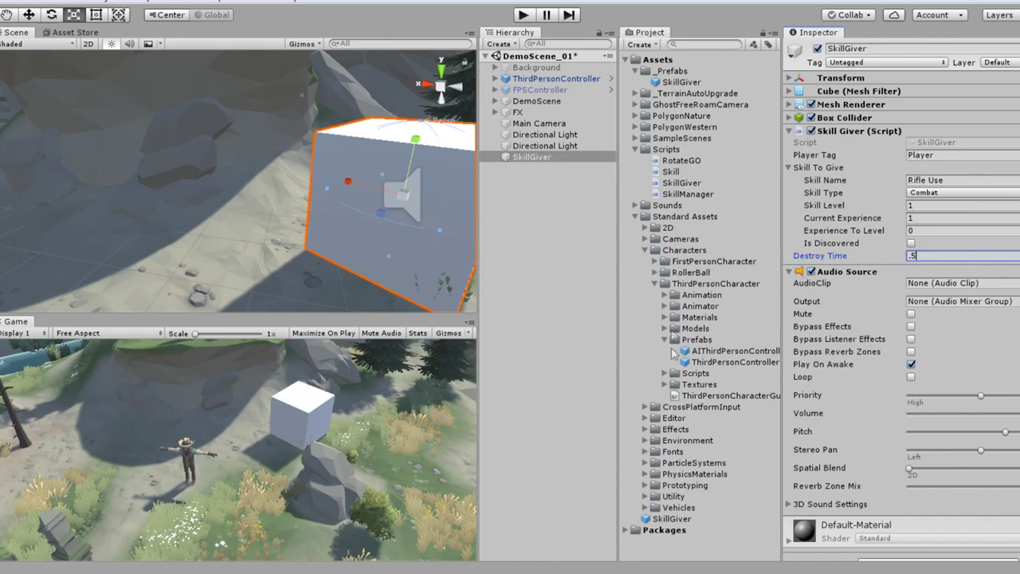
Step: Assign win sound 2-3 as the SkillGiver's audio clip with Play On Awake off, then play the scene
{"action": "left_click", "coordinate": [635, 149]}
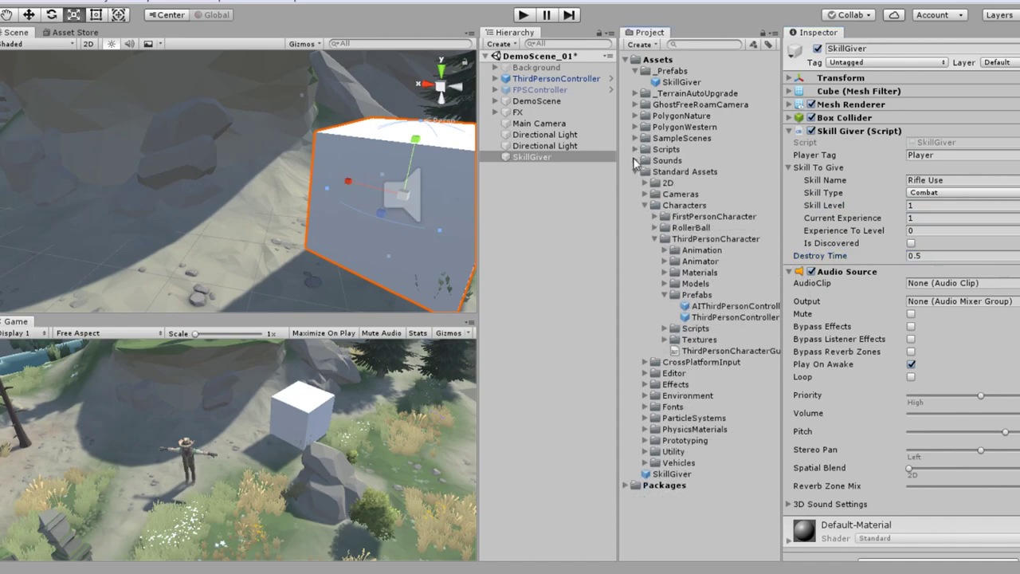
{"action": "left_click", "coordinate": [635, 171]}
{"action": "left_click", "coordinate": [790, 117]}
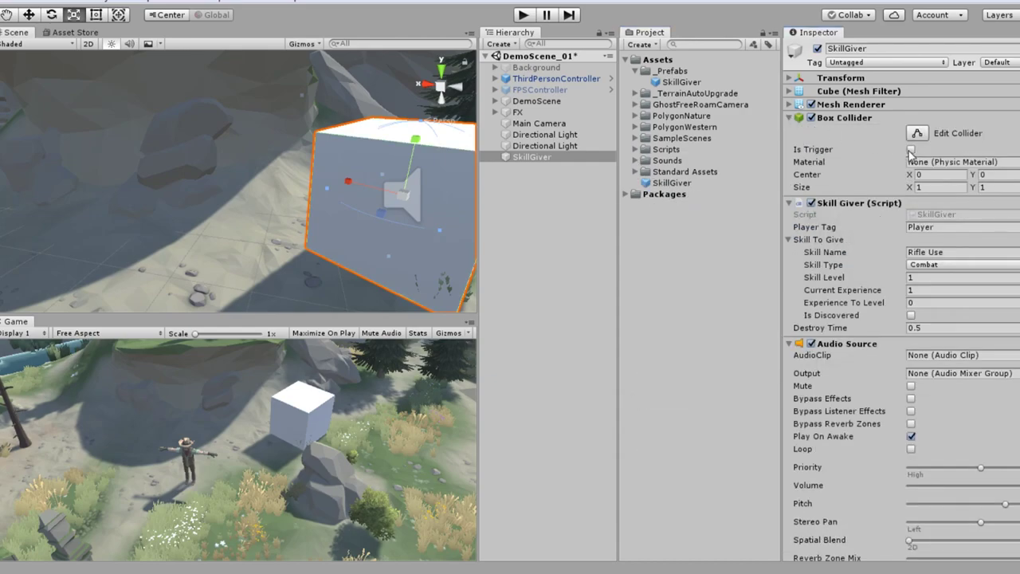
{"action": "left_click", "coordinate": [789, 117]}
{"action": "left_click", "coordinate": [635, 160]}
{"action": "left_click_drag", "start_coordinate": [683, 171], "coordinate": [923, 282]}
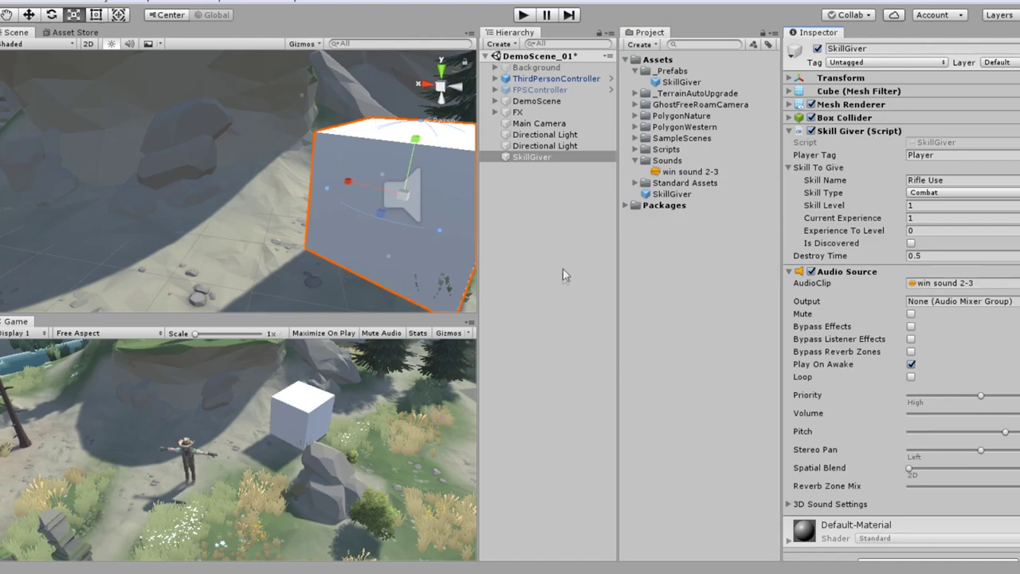
{"action": "left_click", "coordinate": [524, 15]}
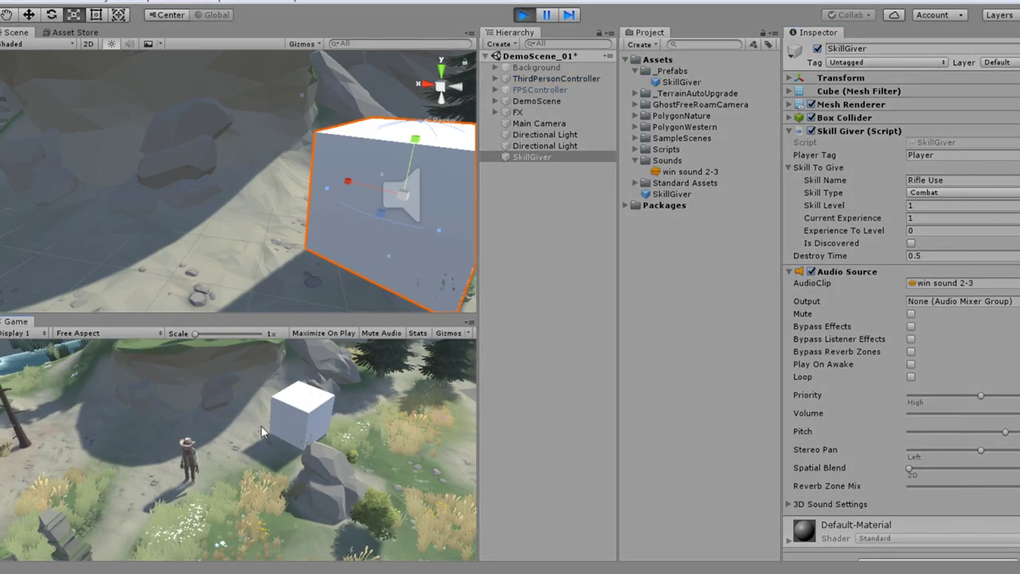
Step: Walk the character into the SkillGiver cube and confirm Skill Manager lists Rifle Use (Combat, level 1)
{"action": "key", "text": "w"}
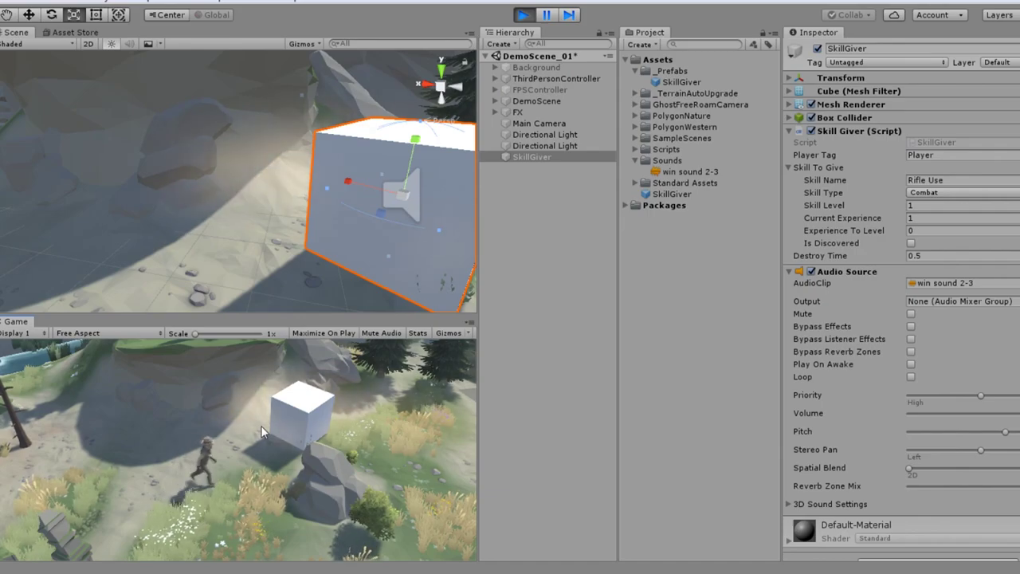
{"action": "key", "text": "w"}
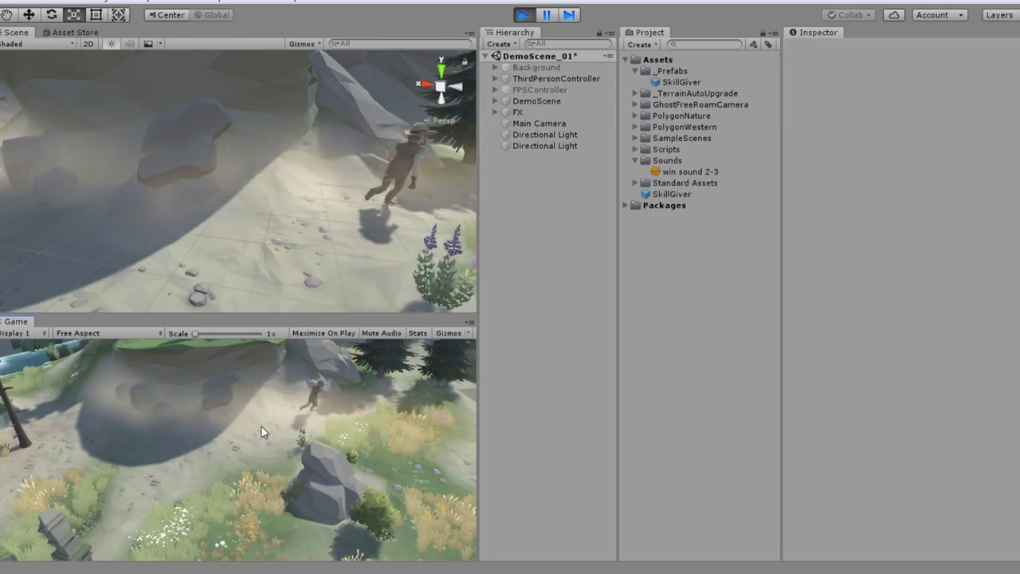
{"action": "left_click", "coordinate": [553, 78]}
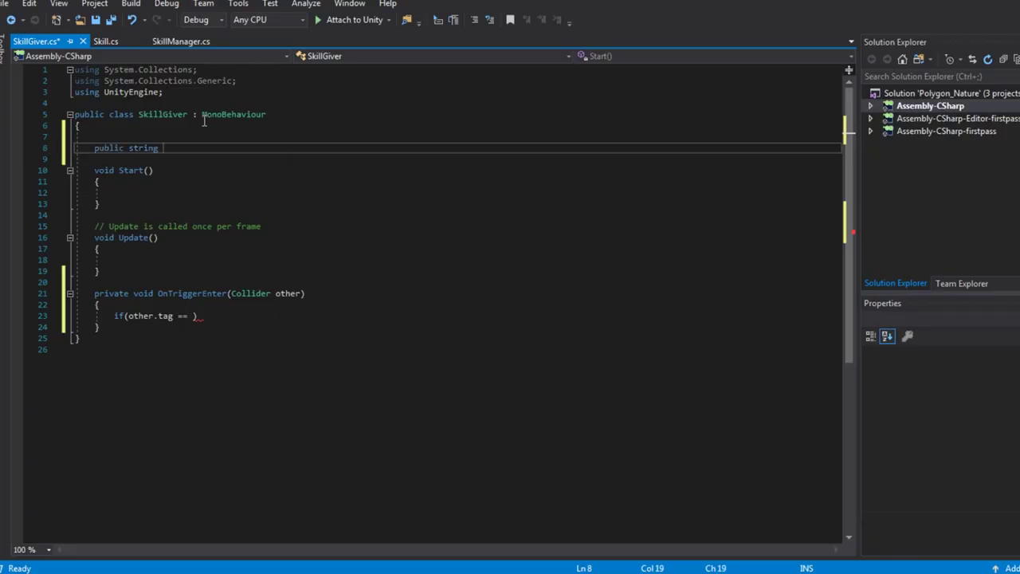
Step: Set PlayerTag = "Player", add [Serializable] and using System, and compare against PlayerTag in the trigger
{"action": "type", "text": "PlayerTag = "}
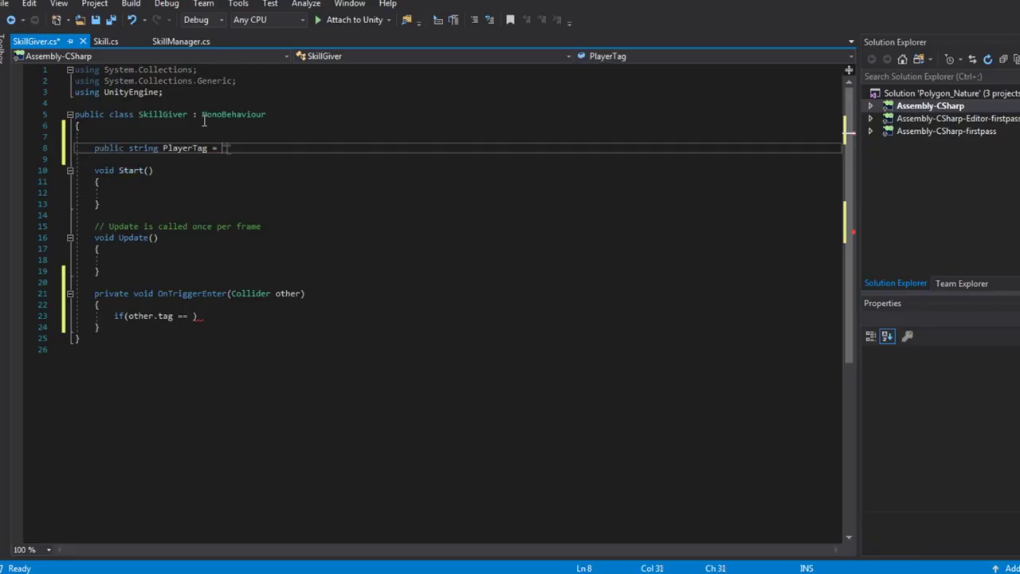
{"action": "type", "text": "\"Player\";[Serializable]"}
{"action": "left_click", "coordinate": [220, 69]}
{"action": "type", "text": "using System;PlayerTag)"}
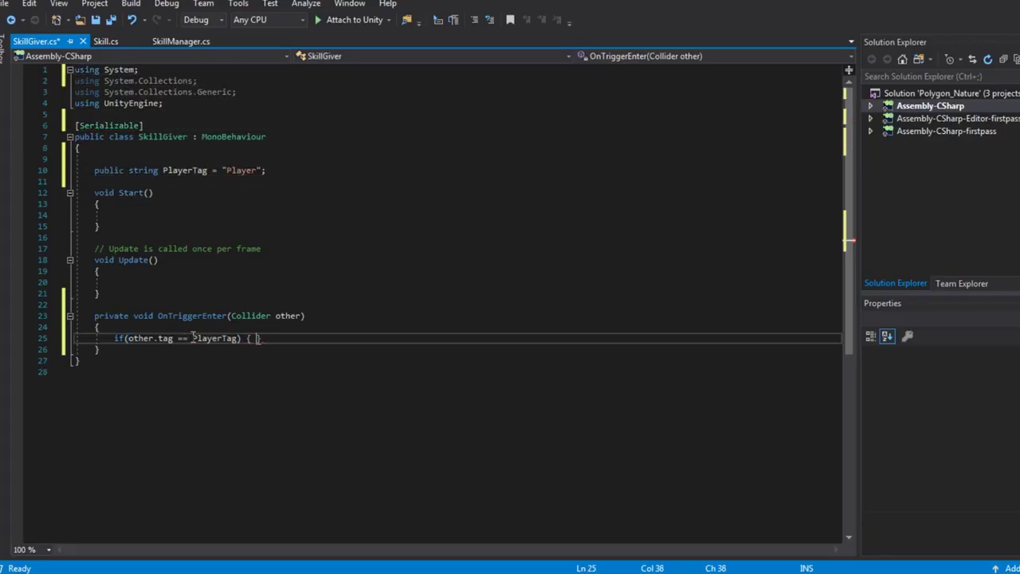
{"action": "key", "text": "Return"}
{"action": "type", "text": "{"}
{"action": "key", "text": "Return"}
{"action": "left_click", "coordinate": [243, 170]}
Step: Inside the if block, call other.GetComponent<SkillManager>().AddNewSkill()
{"action": "left_click", "coordinate": [195, 360]}
{"action": "type", "text": "other.t"}
{"action": "key", "text": "BackSpace"}
{"action": "type", "text": "GetComponent<SkillManager>().AddNewSkill()"}
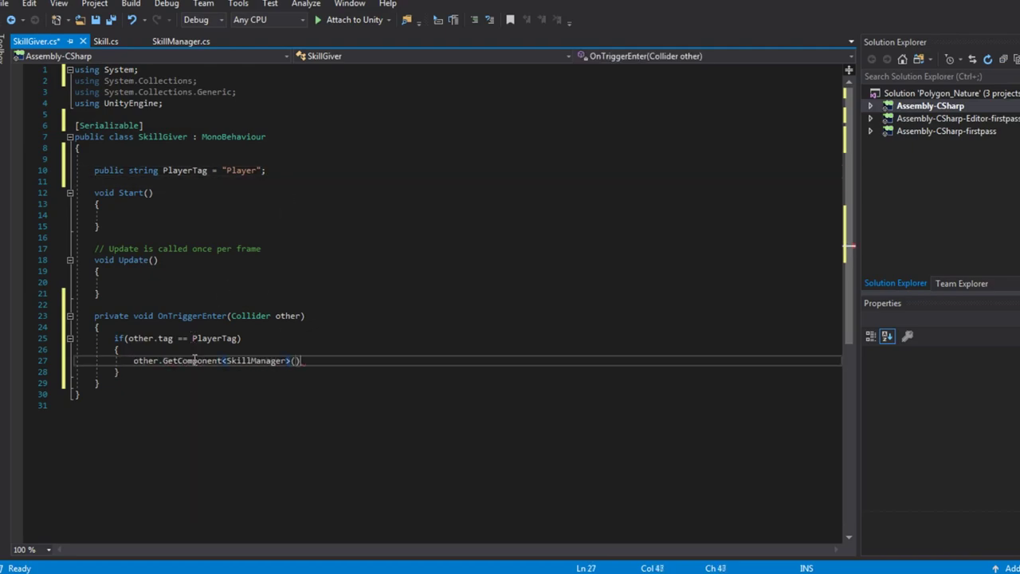
Step: Add a public Skill SkillToGive field below PlayerTag and pass SkillToGive to AddNewSkill
{"action": "left_click", "coordinate": [281, 169]}
{"action": "key", "text": "Return"}
{"action": "key", "text": "Return"}
{"action": "type", "text": "public"}
{"action": "left_click", "coordinate": [363, 382]}
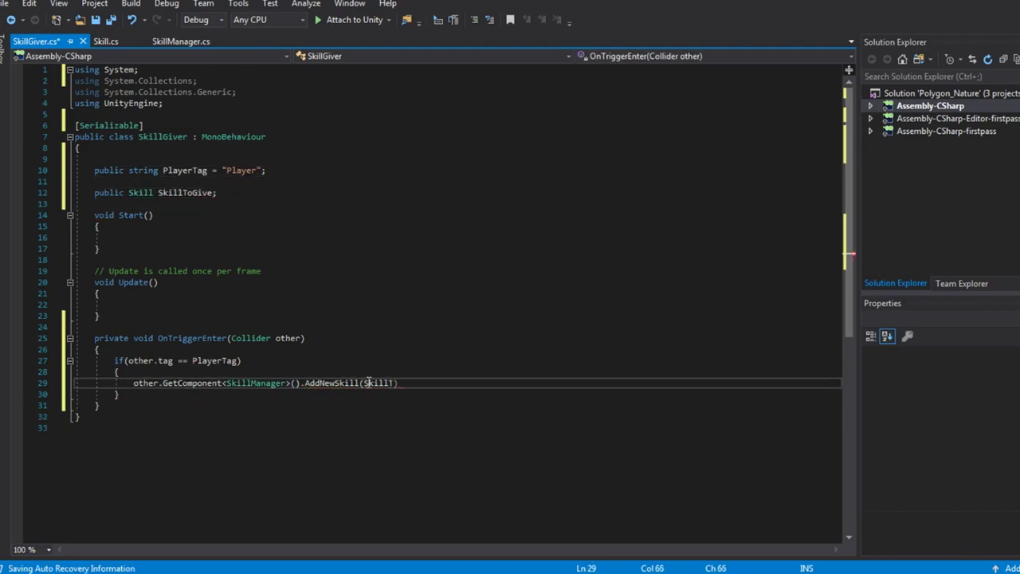
{"action": "type", "text": "SkillToGive"}
{"action": "type", "text": ";"}
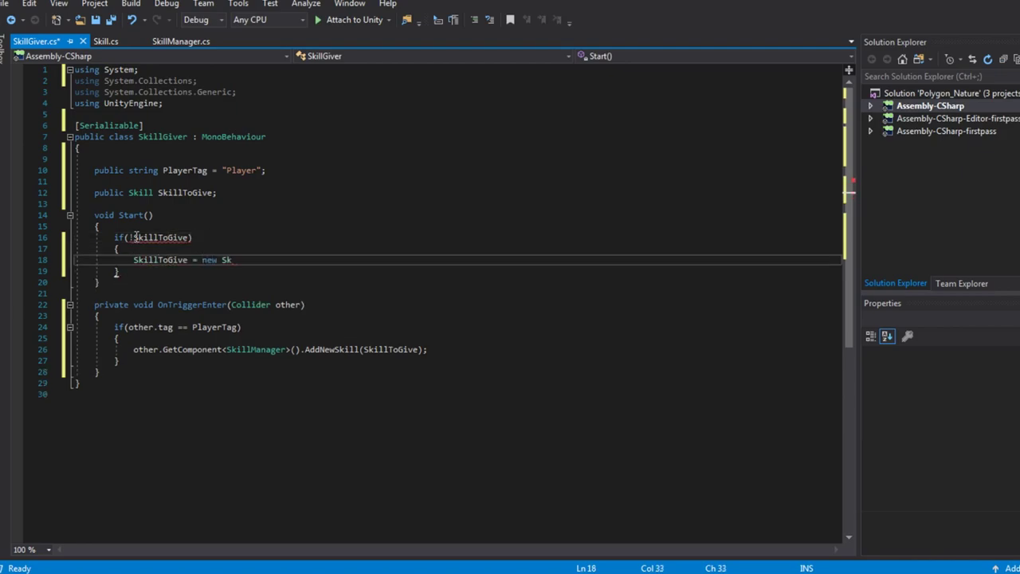